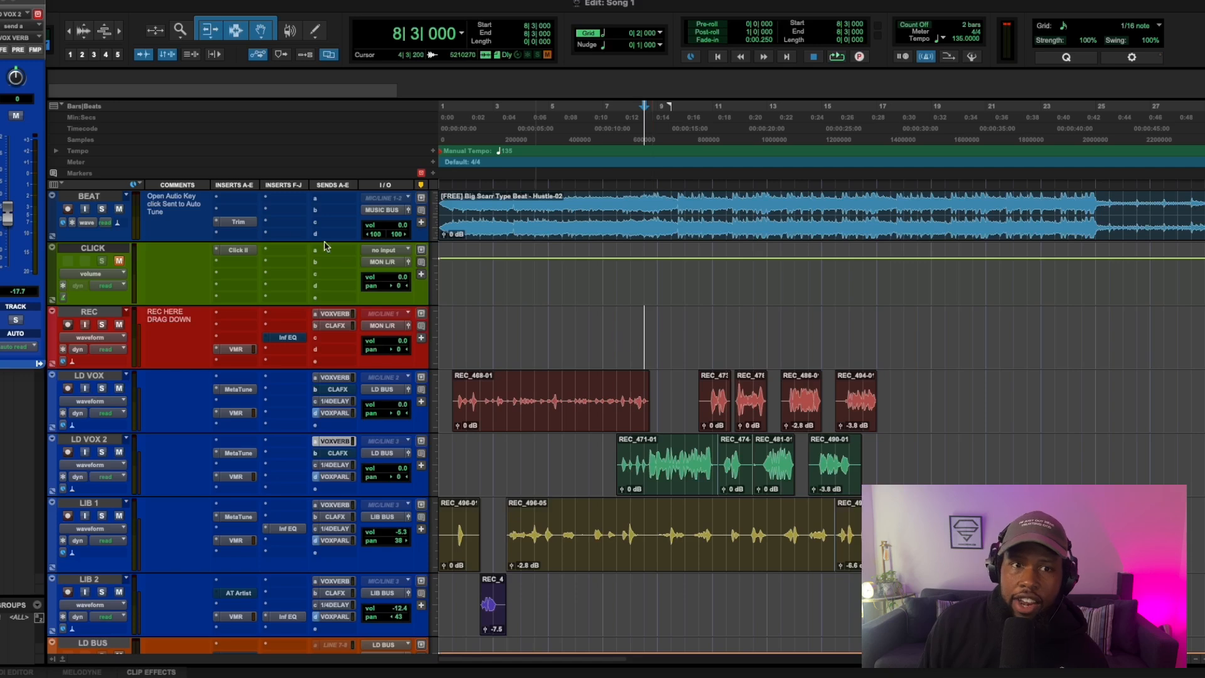
Step: Lower the gain of the BEAT track's Trim plug-in to -7.7 dB while the song plays
{"action": "left_click", "coordinate": [236, 222]}
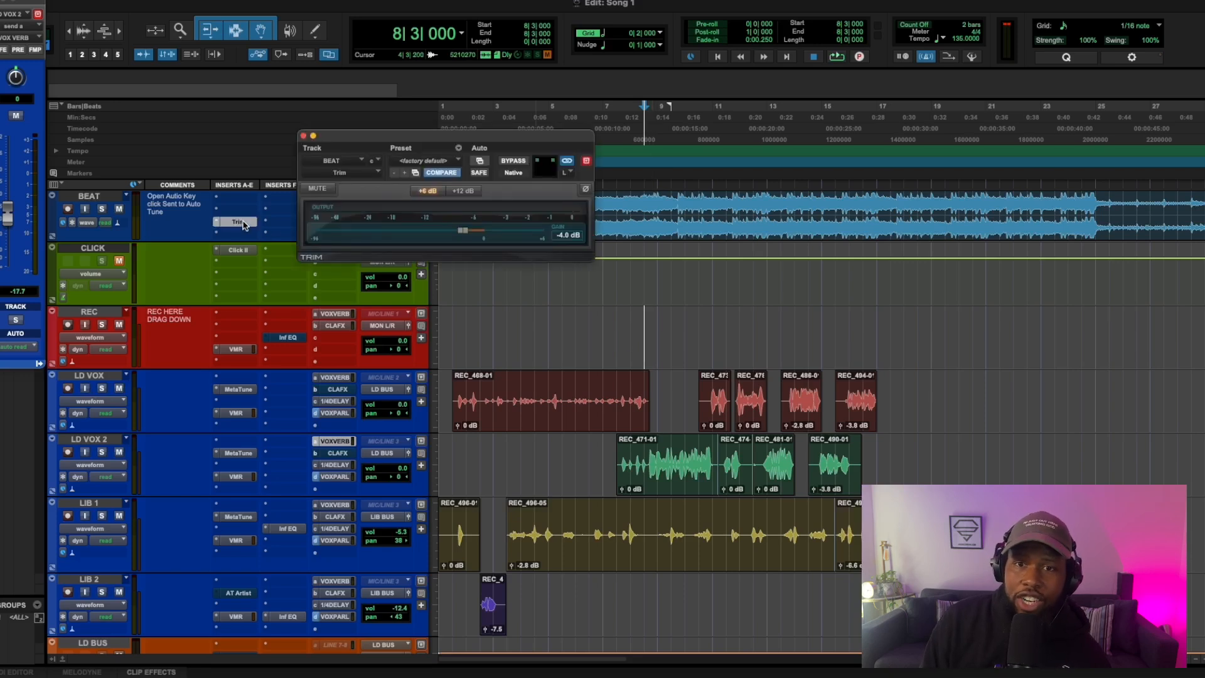
{"action": "key", "text": "space"}
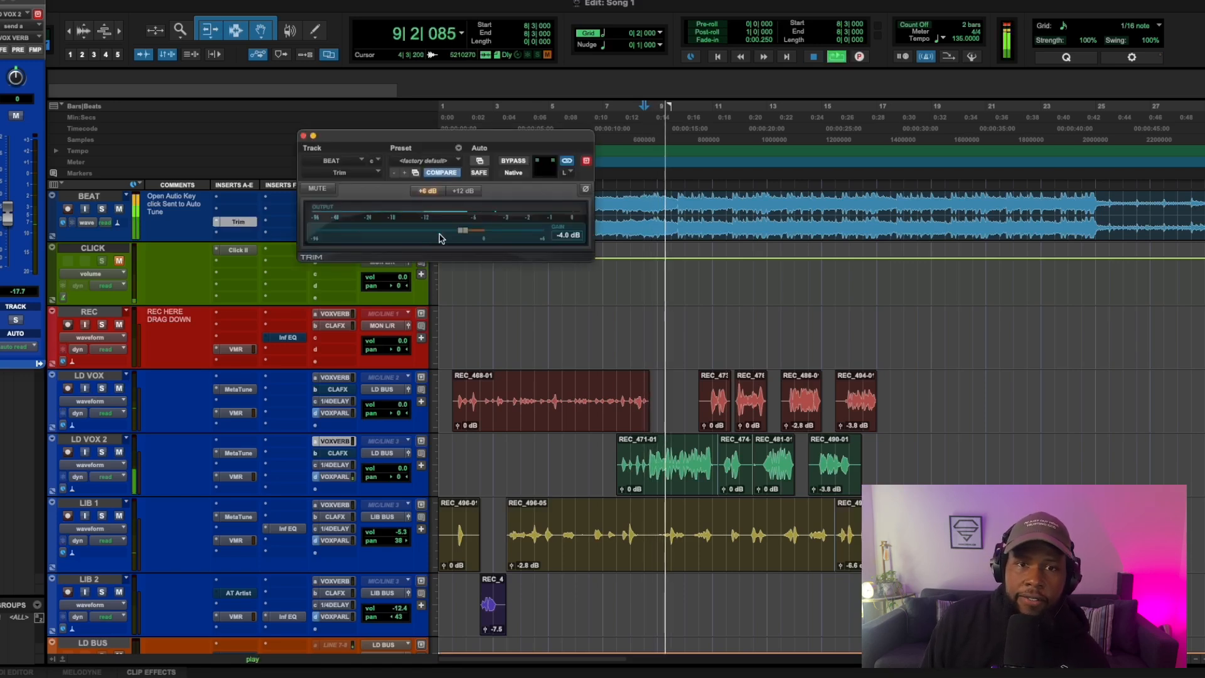
{"action": "left_click_drag", "start_coordinate": [463, 234], "coordinate": [441, 243]}
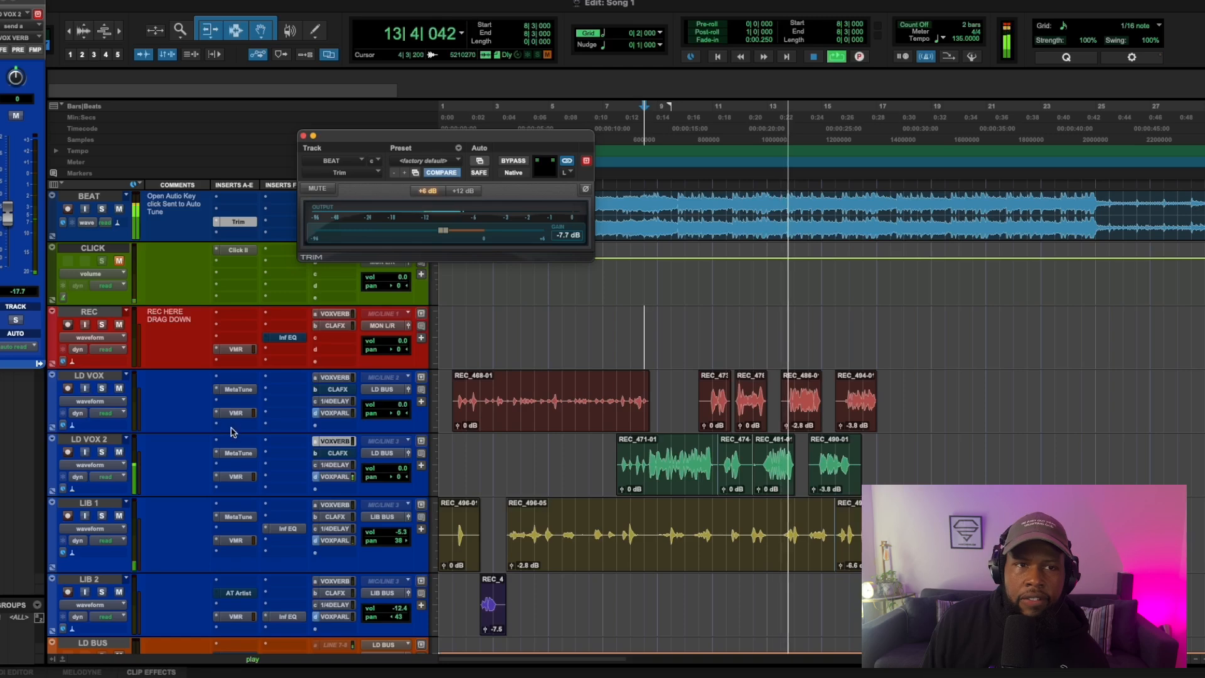
Step: Check the Virtual Mix Rack on the MIXBUS track during playback, close it and stop the song
{"action": "scroll", "coordinate": [232, 432], "scroll_direction": "down", "scroll_amount": 10}
{"action": "left_click", "coordinate": [236, 469]}
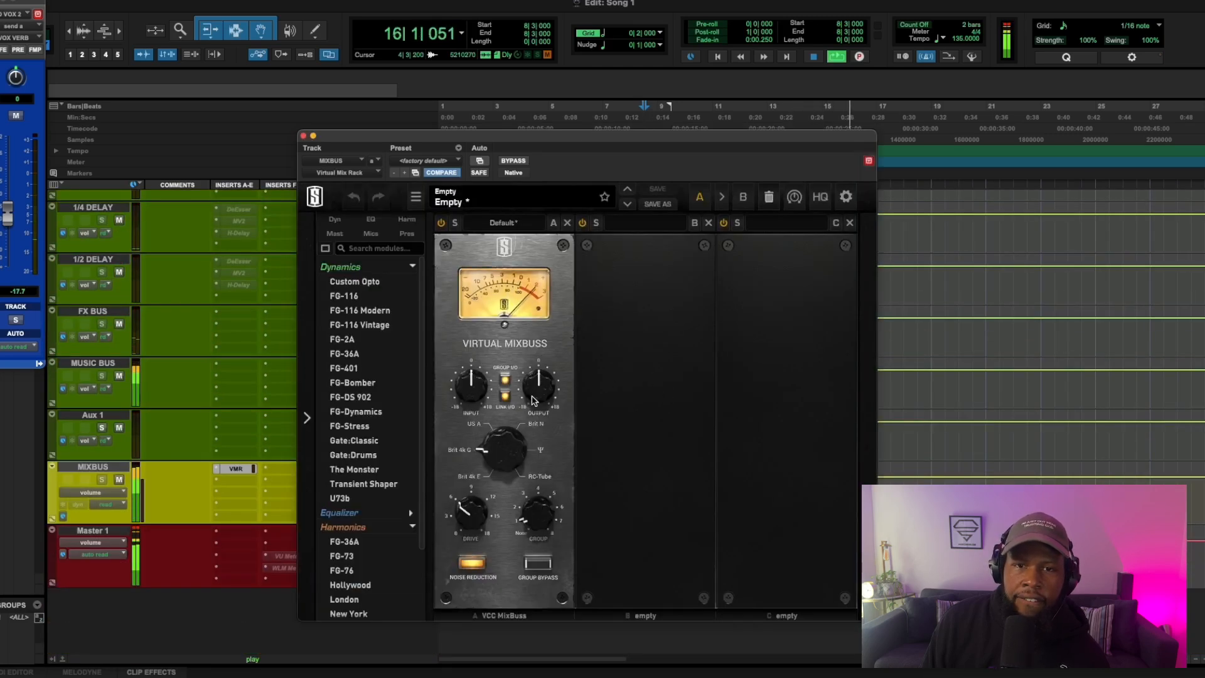
{"action": "left_click", "coordinate": [302, 136]}
{"action": "key", "text": "space"}
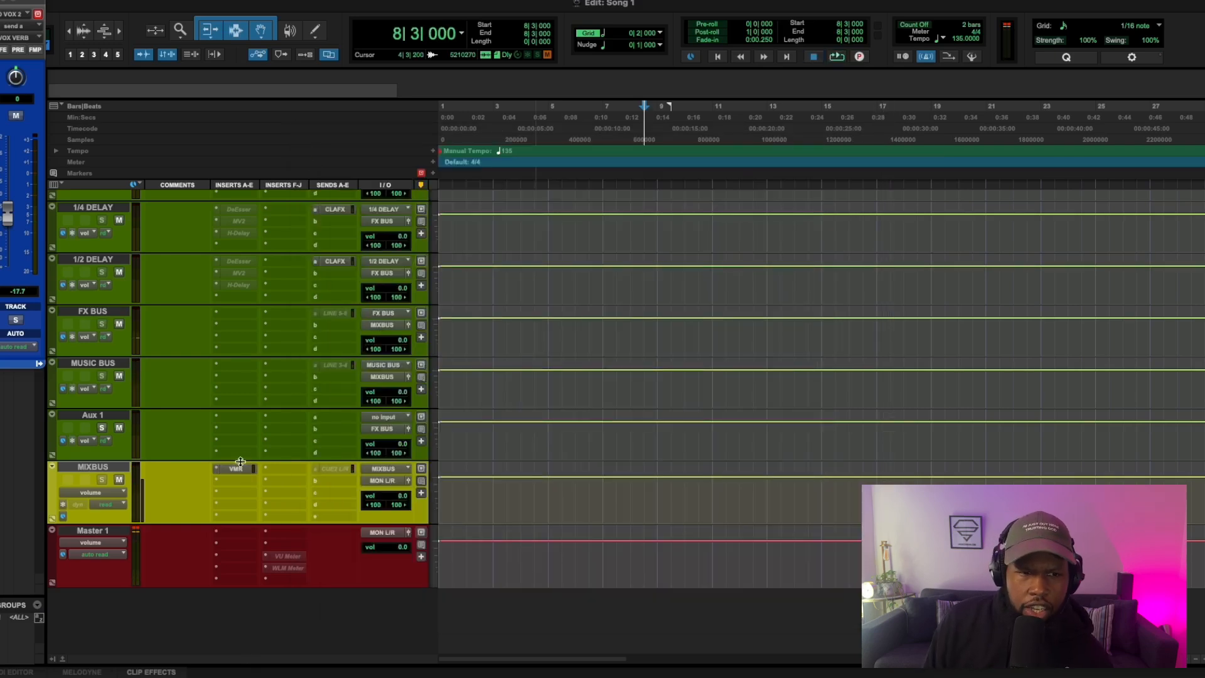
Step: Insert Youlean Loudness Meter 2 (stereo) on the Master 1 track in place of the VU Meter
{"action": "left_click", "coordinate": [266, 558]}
{"action": "type", "text": "youl"}
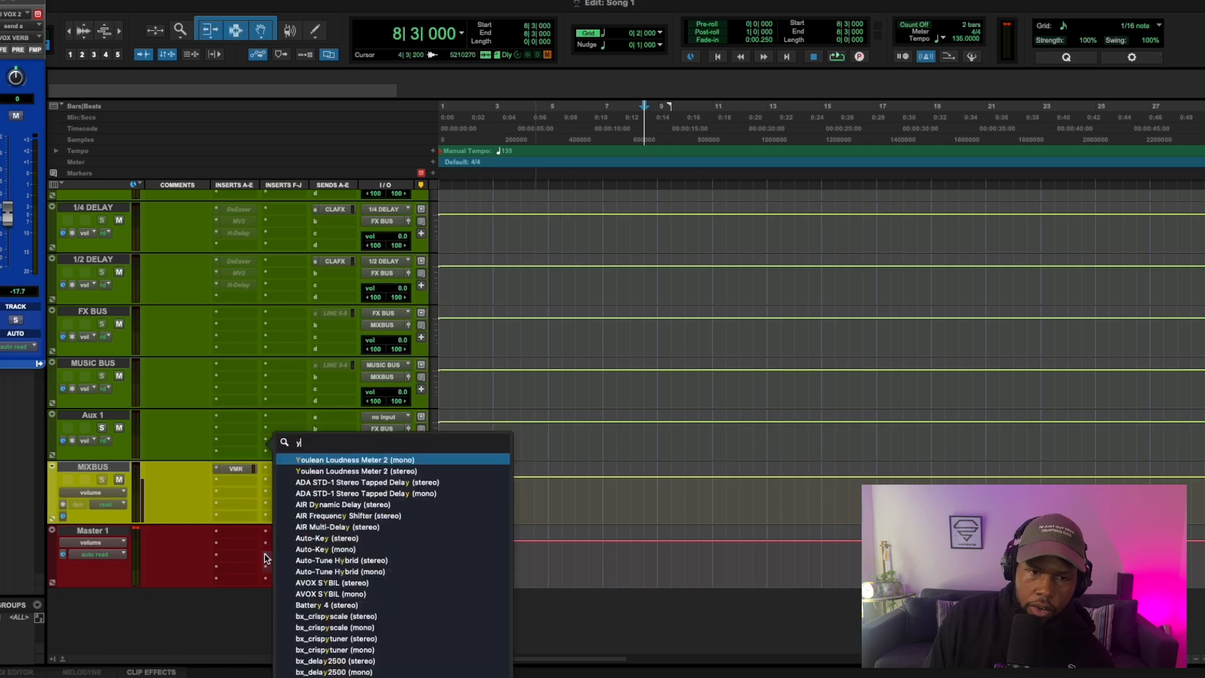
{"action": "left_click", "coordinate": [290, 553]}
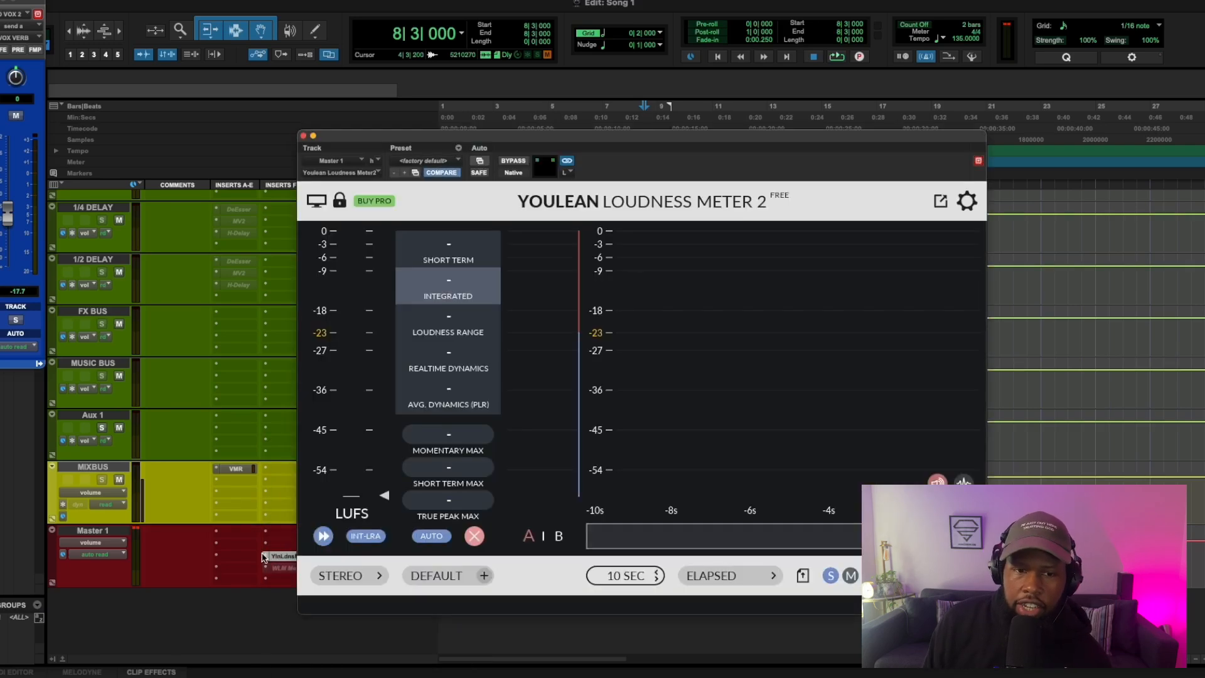
{"action": "left_click", "coordinate": [266, 558]}
{"action": "type", "text": "youl"}
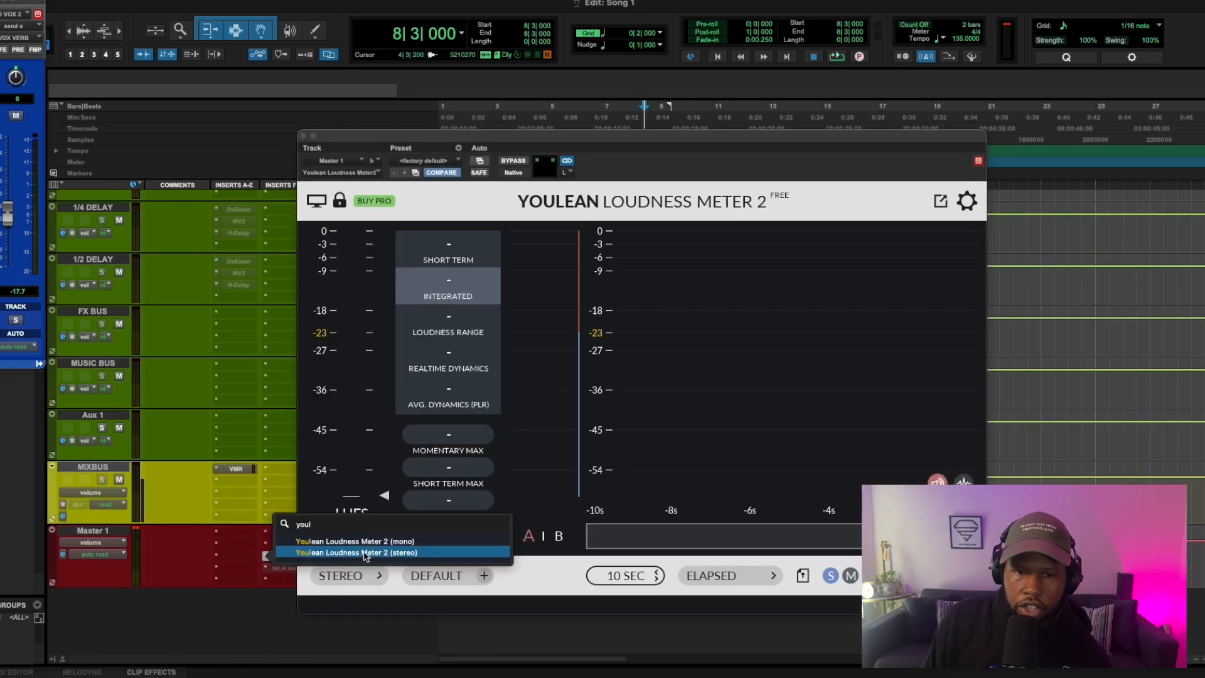
{"action": "left_click", "coordinate": [310, 553]}
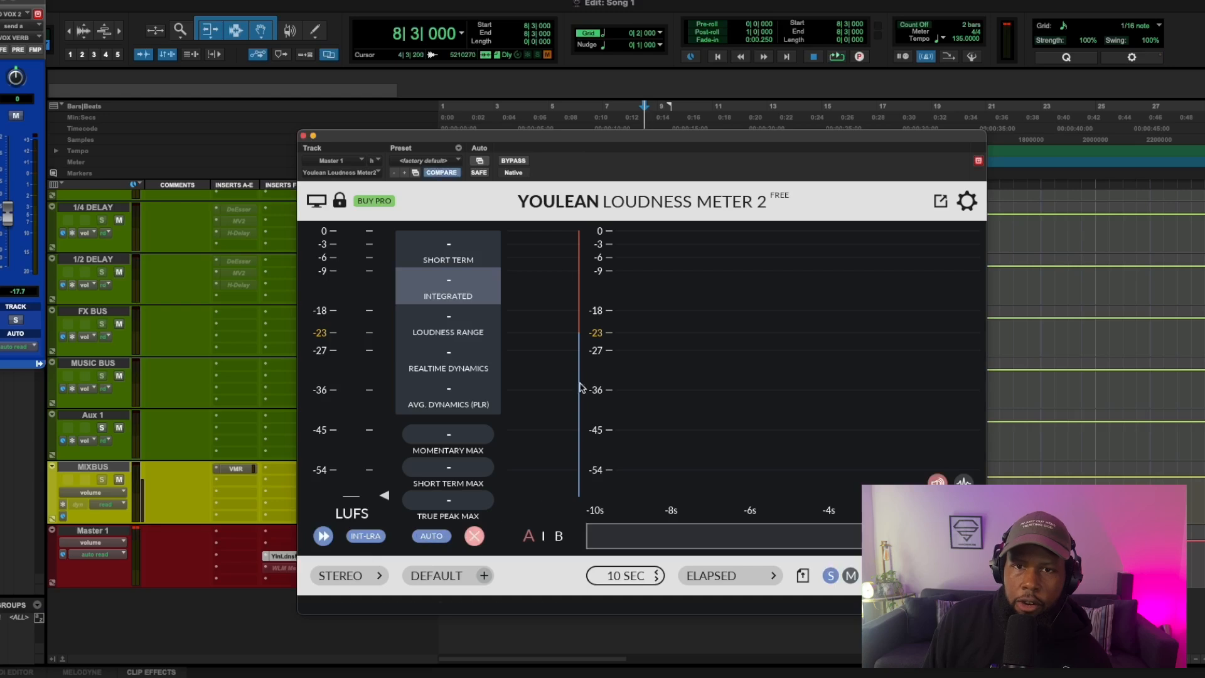
Step: Turn off the histogram graph in the loudness meter's view settings and return to the meter readings
{"action": "left_click", "coordinate": [317, 201]}
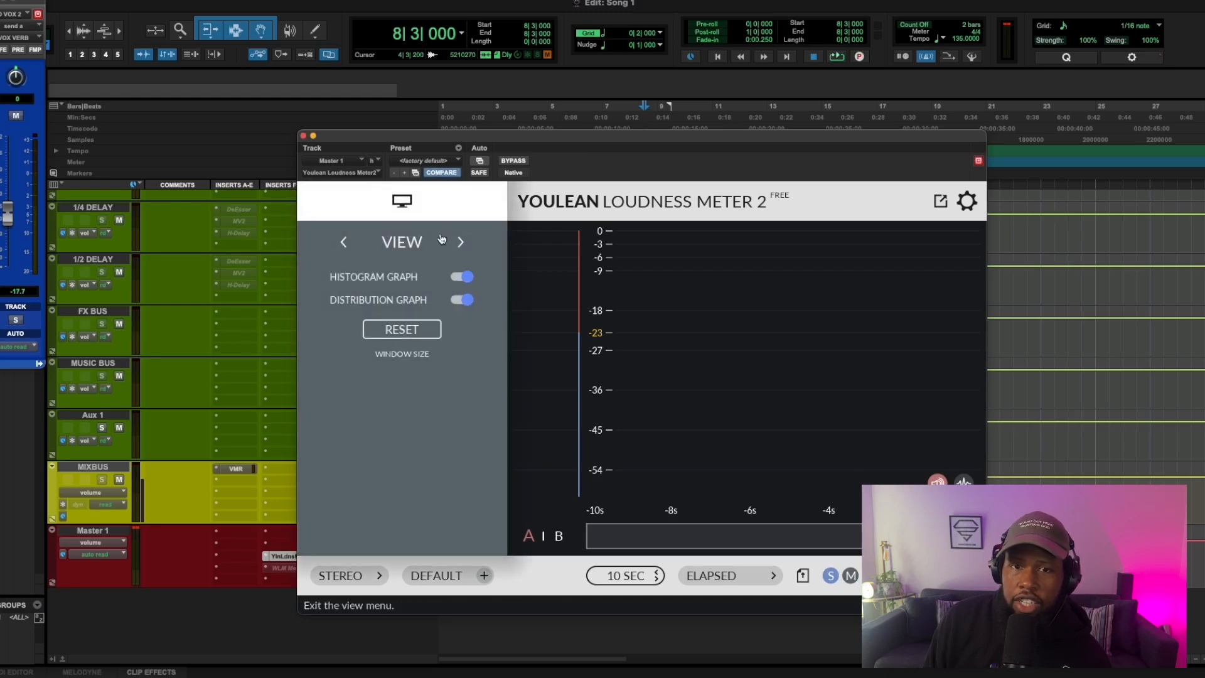
{"action": "left_click", "coordinate": [466, 276]}
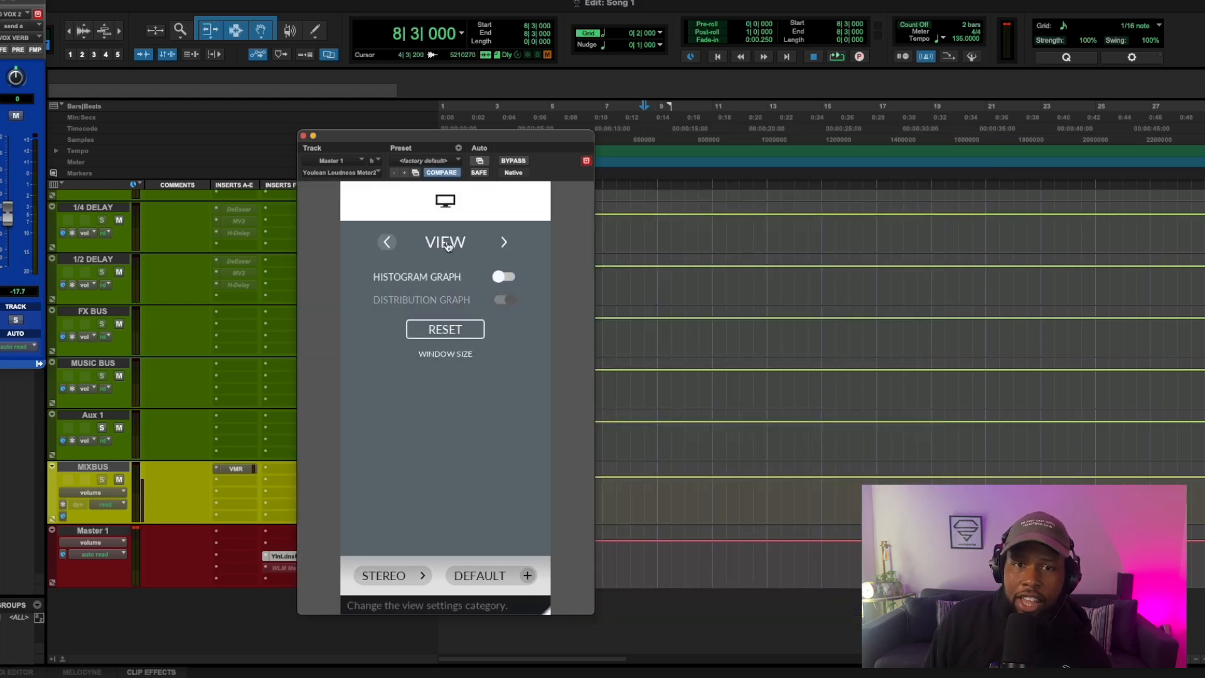
{"action": "left_click", "coordinate": [449, 207]}
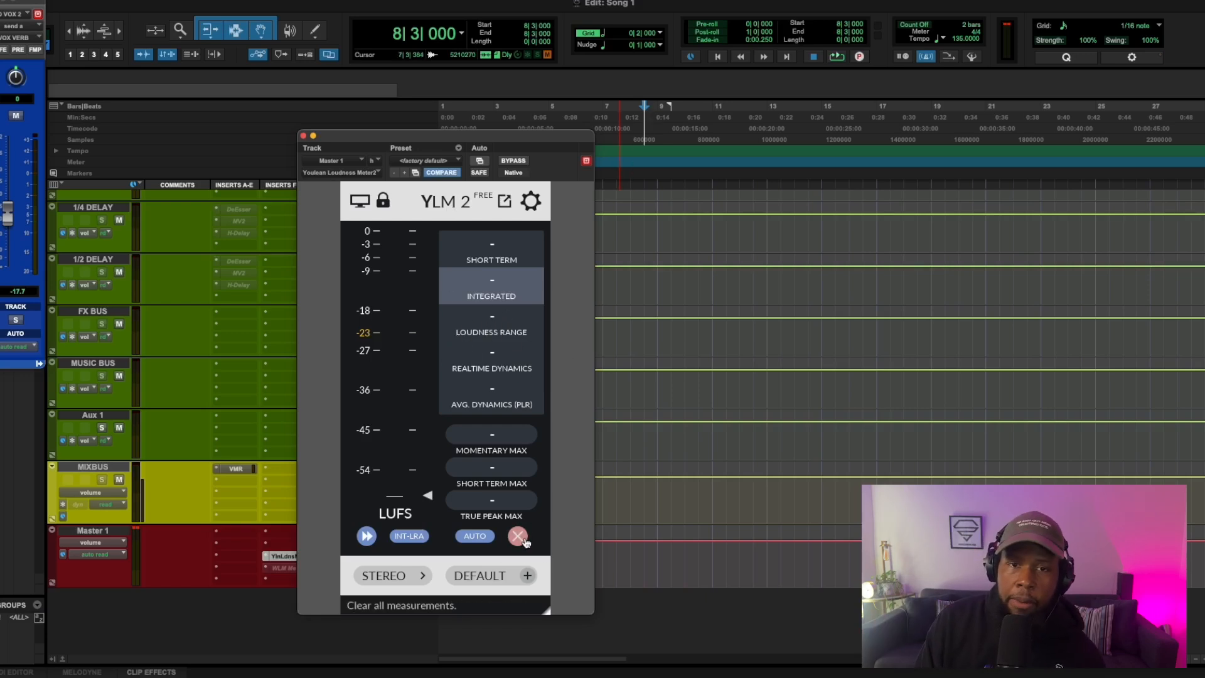
Step: Play the song to measure its loudness before clipping, then close the meter and stop playback
{"action": "key", "text": "space"}
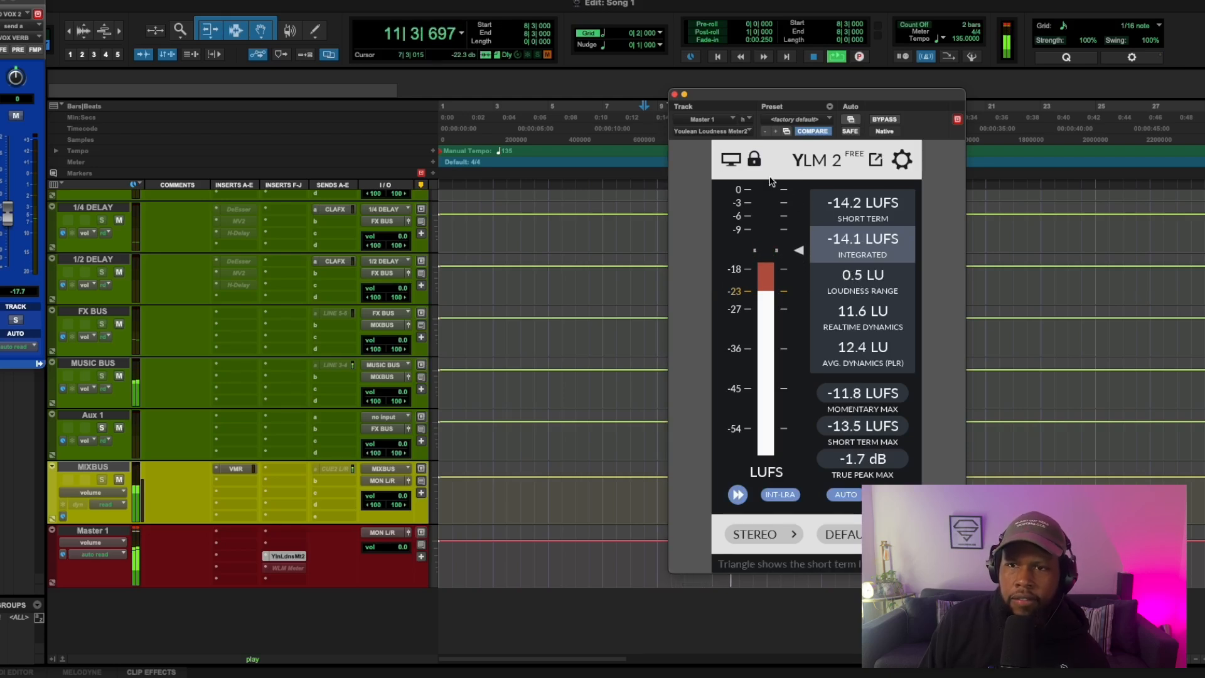
{"action": "left_click", "coordinate": [675, 95]}
{"action": "key", "text": "space"}
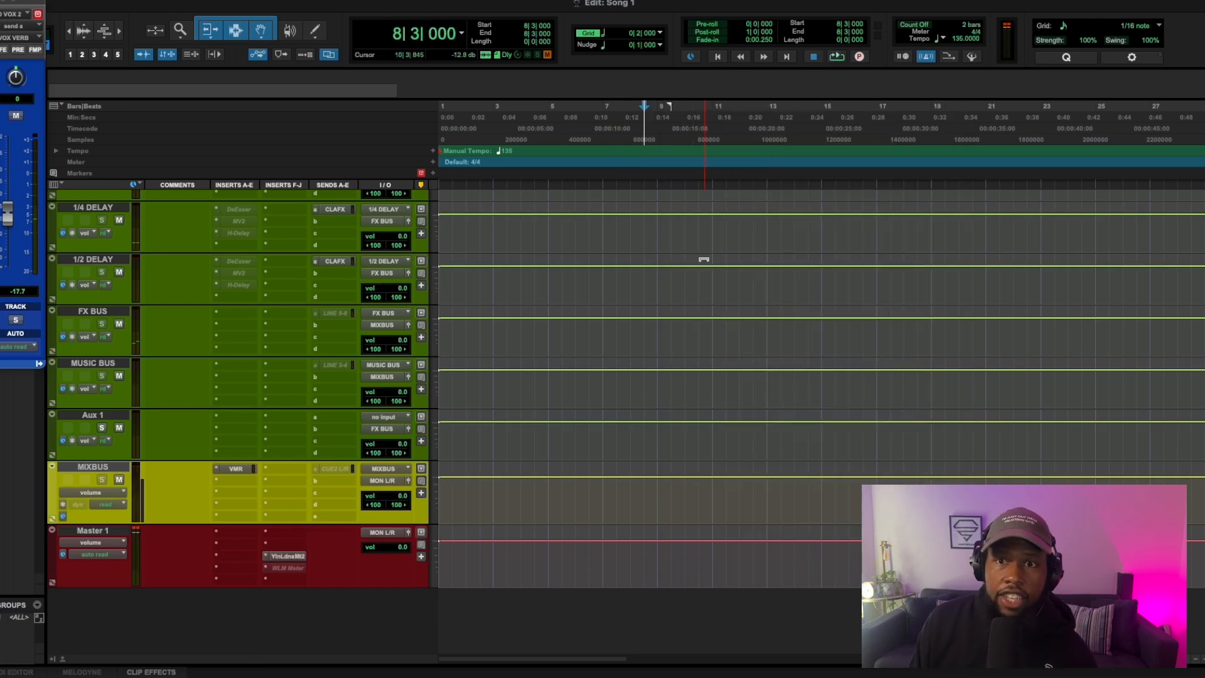
Step: Insert Initial Clipper (stereo) in the last insert slot of MIXBUS, load its factory default preset and close it
{"action": "scroll", "coordinate": [704, 259], "scroll_direction": "up", "scroll_amount": 15}
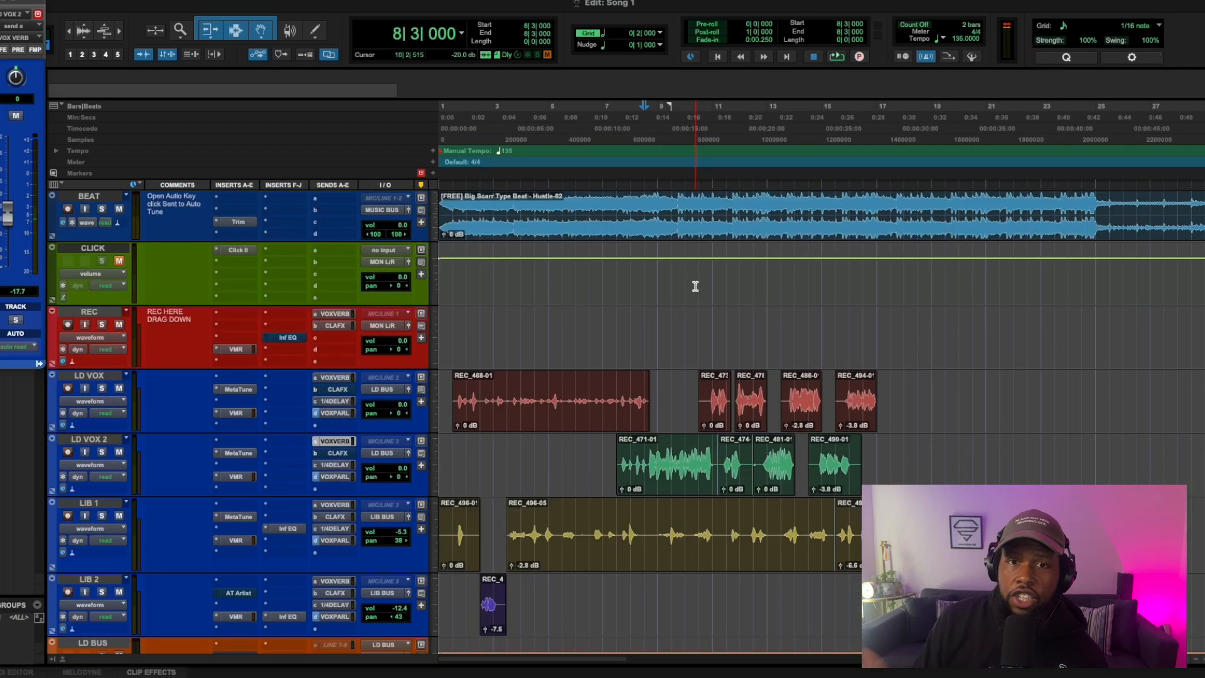
{"action": "scroll", "coordinate": [350, 402], "scroll_direction": "down", "scroll_amount": 15}
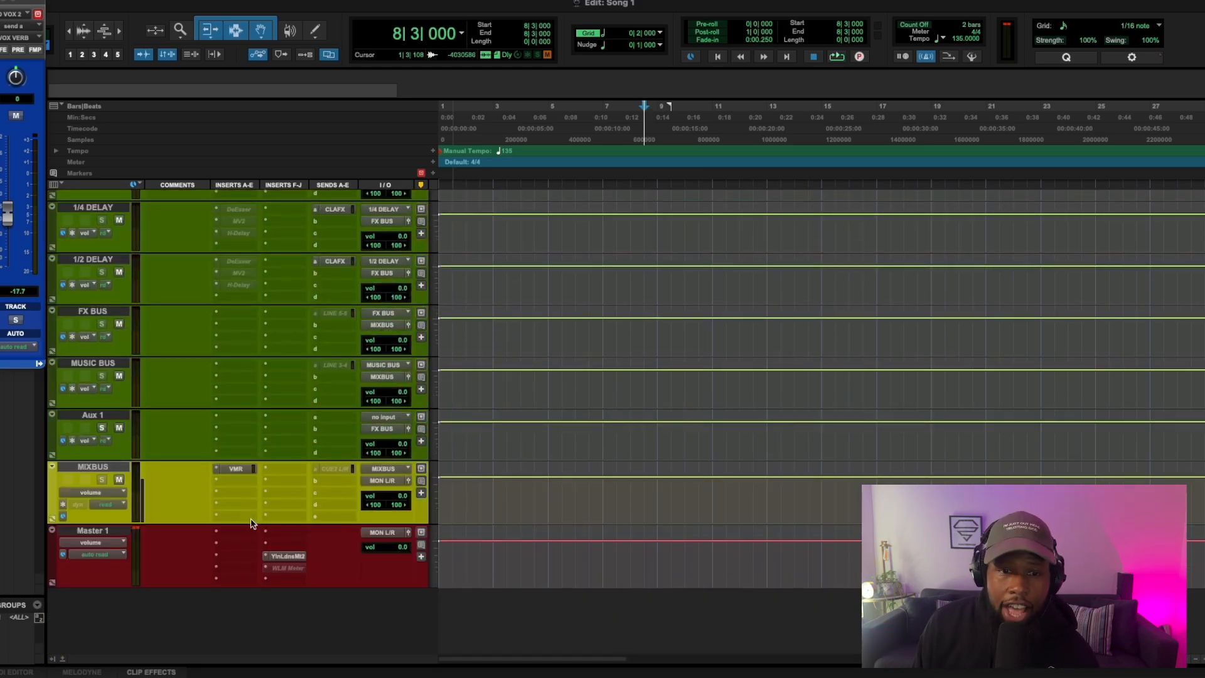
{"action": "left_click", "coordinate": [278, 521]}
{"action": "type", "text": "ini"}
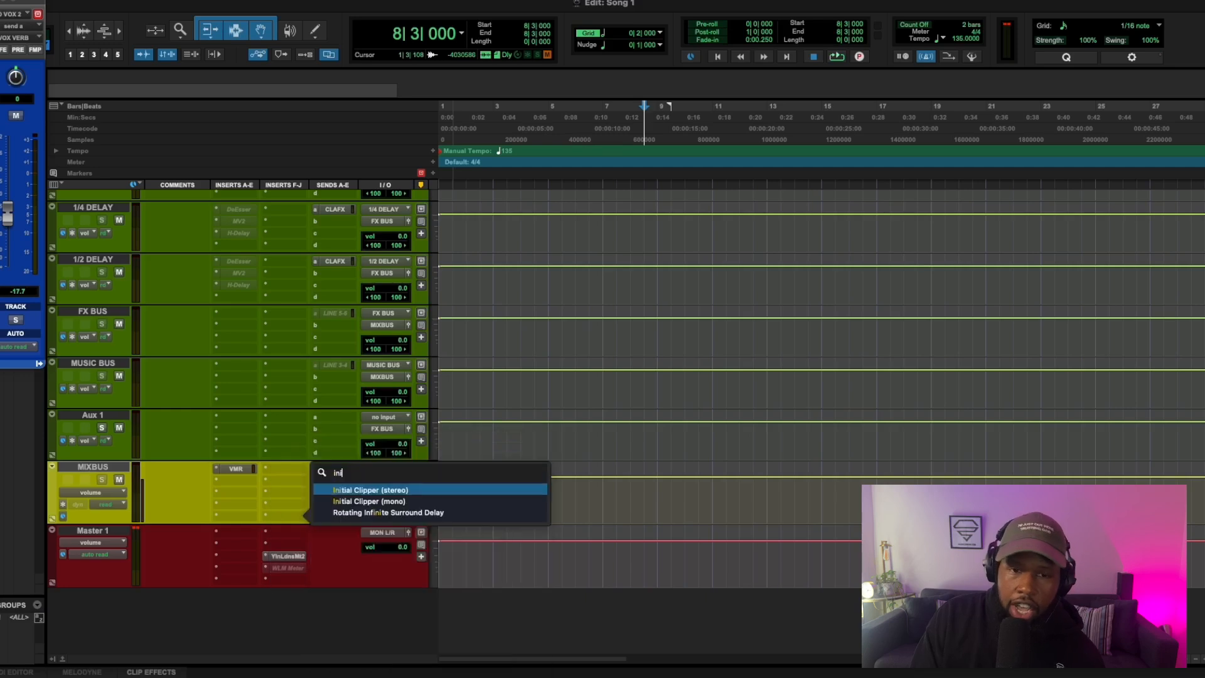
{"action": "left_click", "coordinate": [365, 491]}
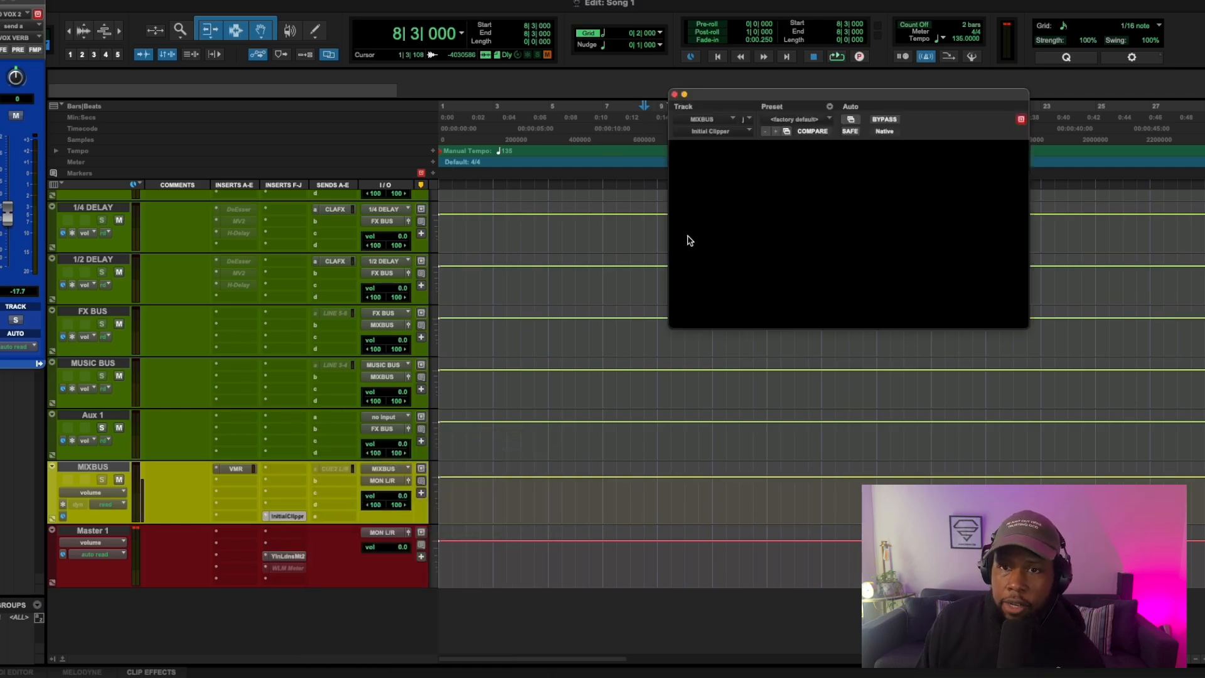
{"action": "left_click", "coordinate": [830, 119]}
{"action": "left_click", "coordinate": [817, 96]}
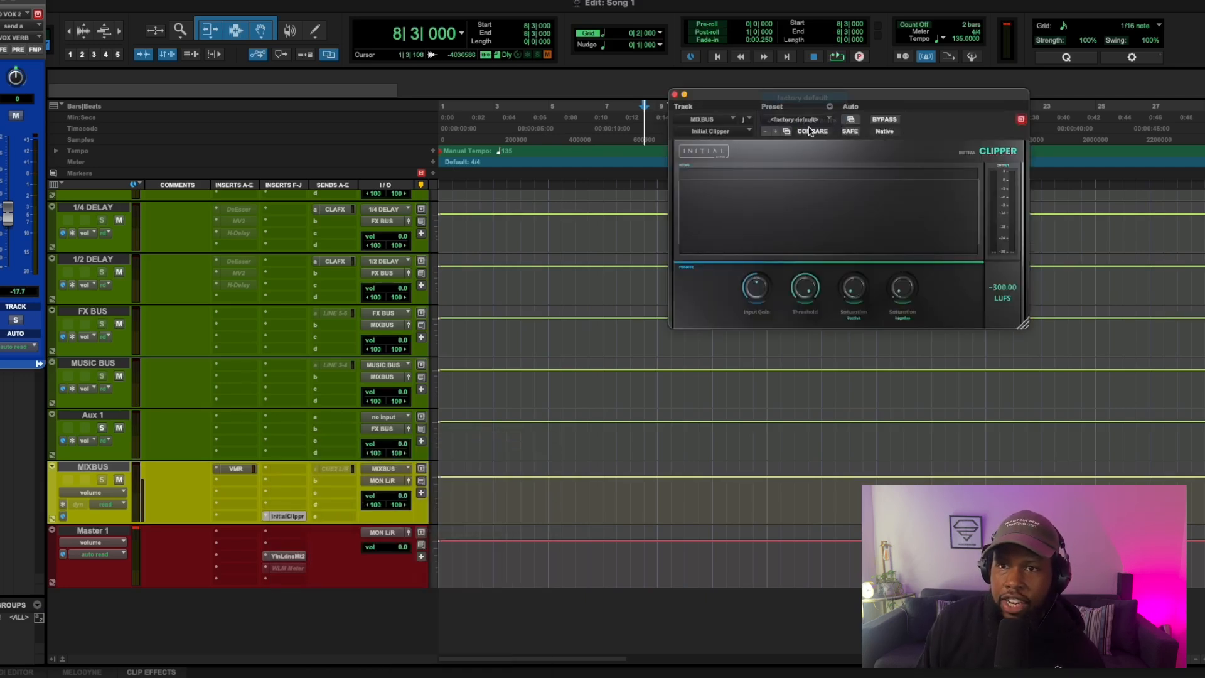
{"action": "left_click", "coordinate": [675, 95]}
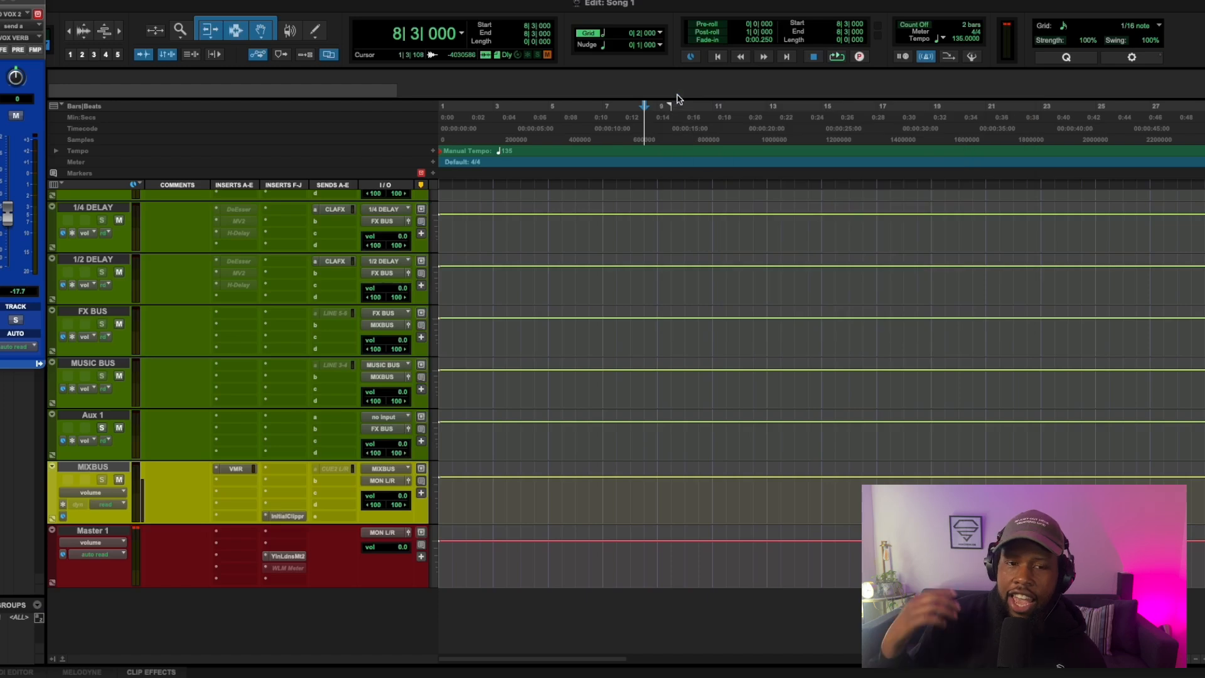
Step: Play the song with the clipper active, check loudness and true peak on the Master 1 meter, and stop playback
{"action": "key", "text": "space"}
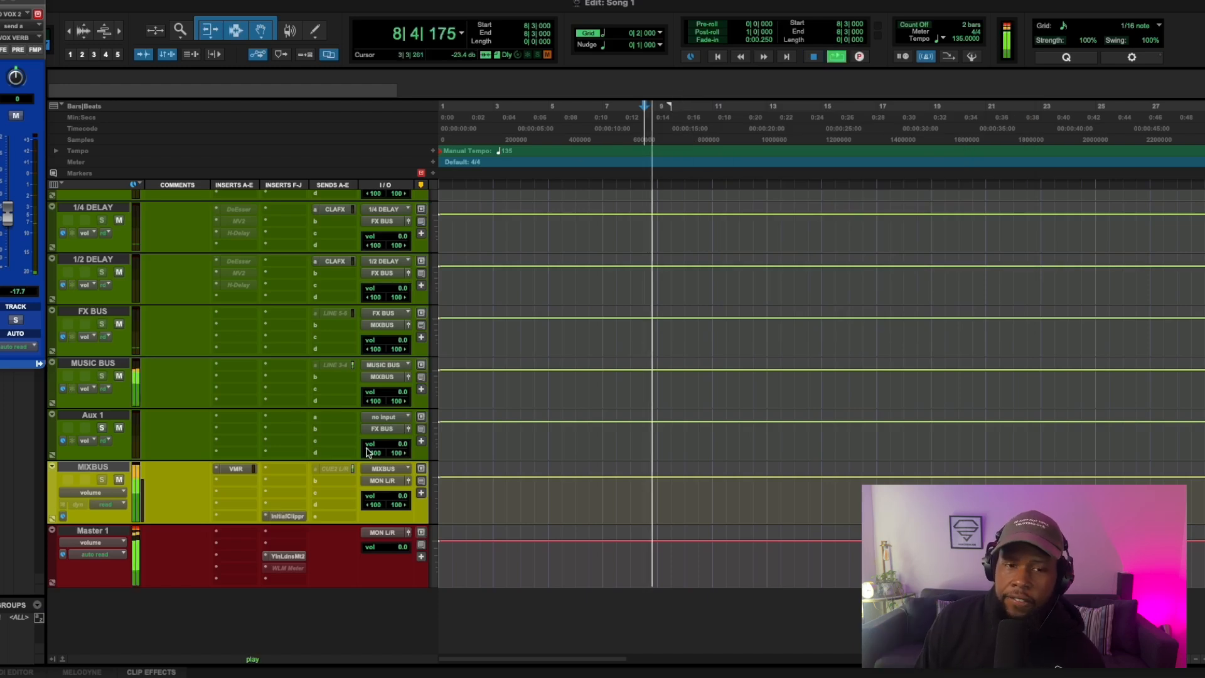
{"action": "left_click", "coordinate": [287, 557]}
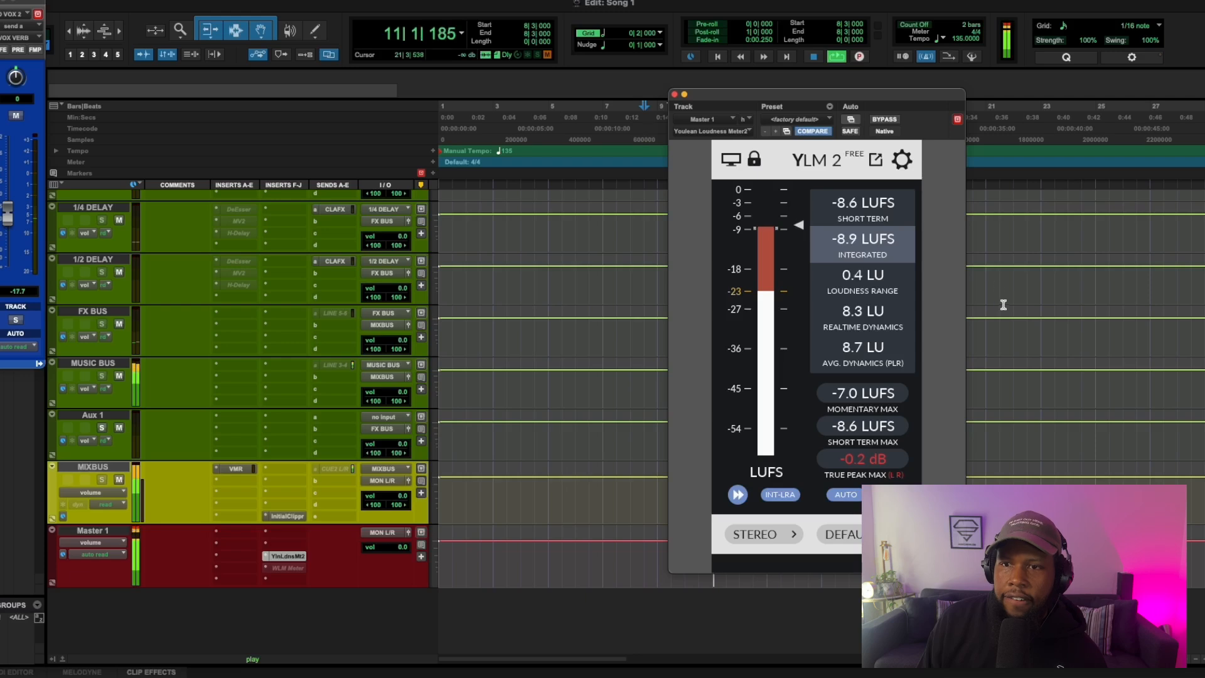
{"action": "left_click", "coordinate": [675, 94]}
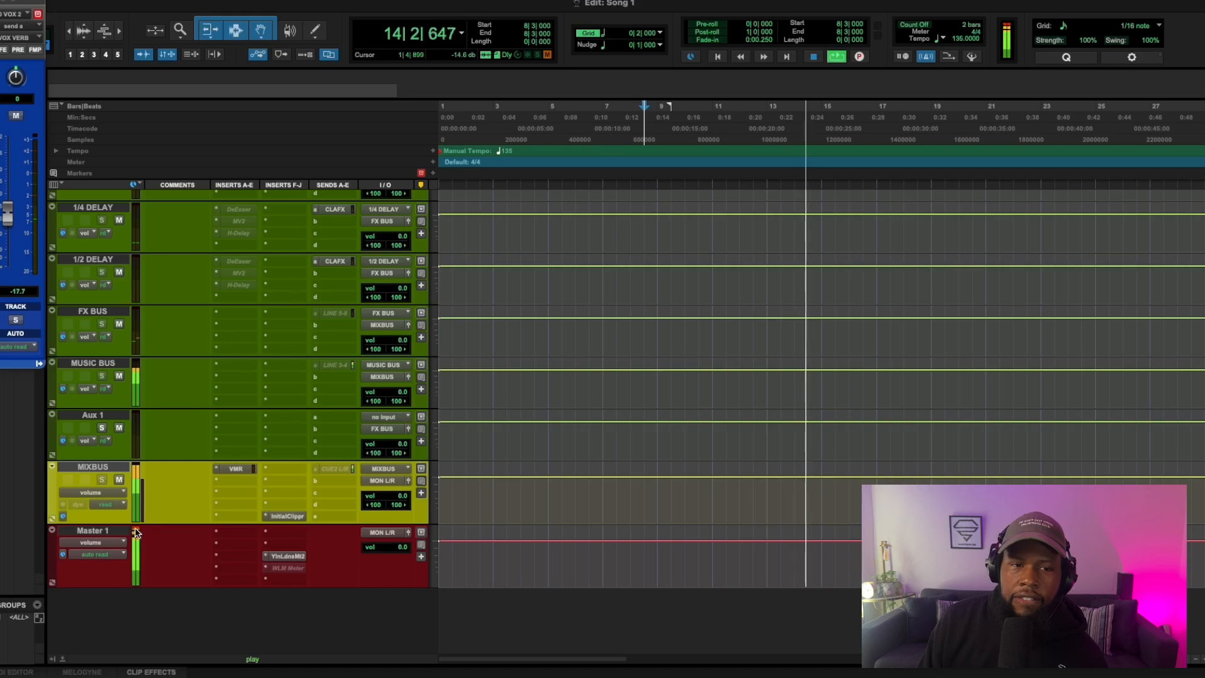
{"action": "left_click", "coordinate": [277, 559]}
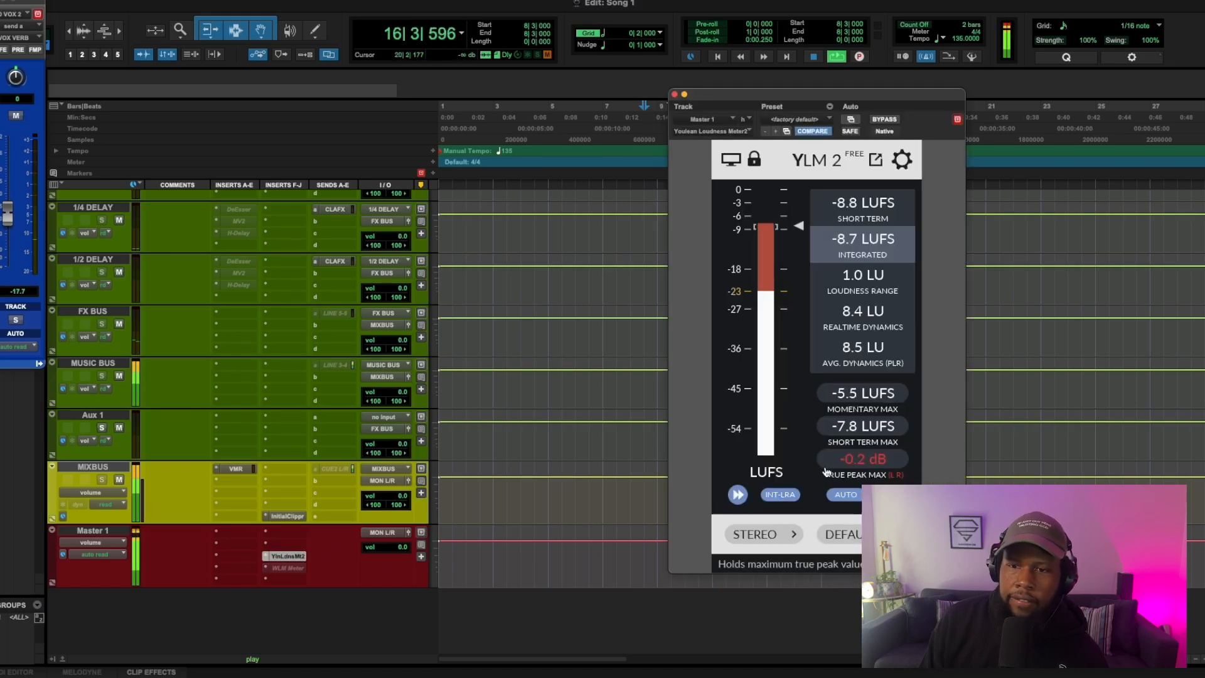
{"action": "key", "text": "space"}
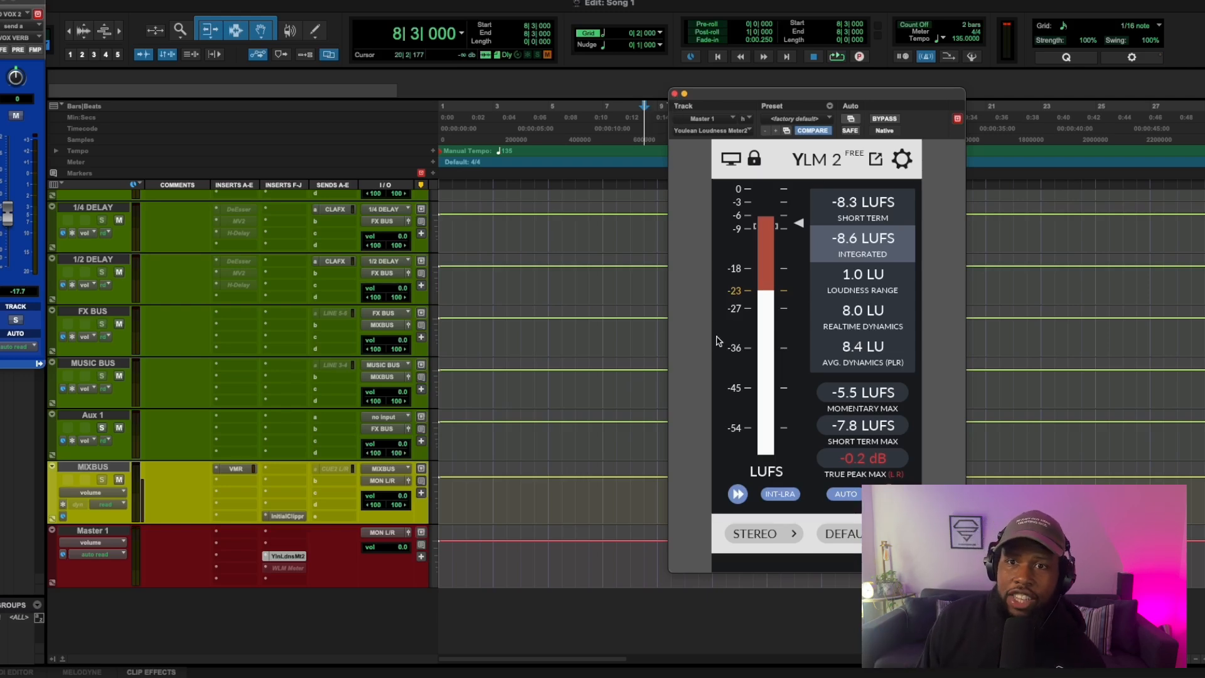
{"action": "left_click", "coordinate": [675, 94]}
Step: Select the range from 8|3|000 to 17|1|000 on the REC track for playback
{"action": "scroll", "coordinate": [715, 331], "scroll_direction": "up", "scroll_amount": 10}
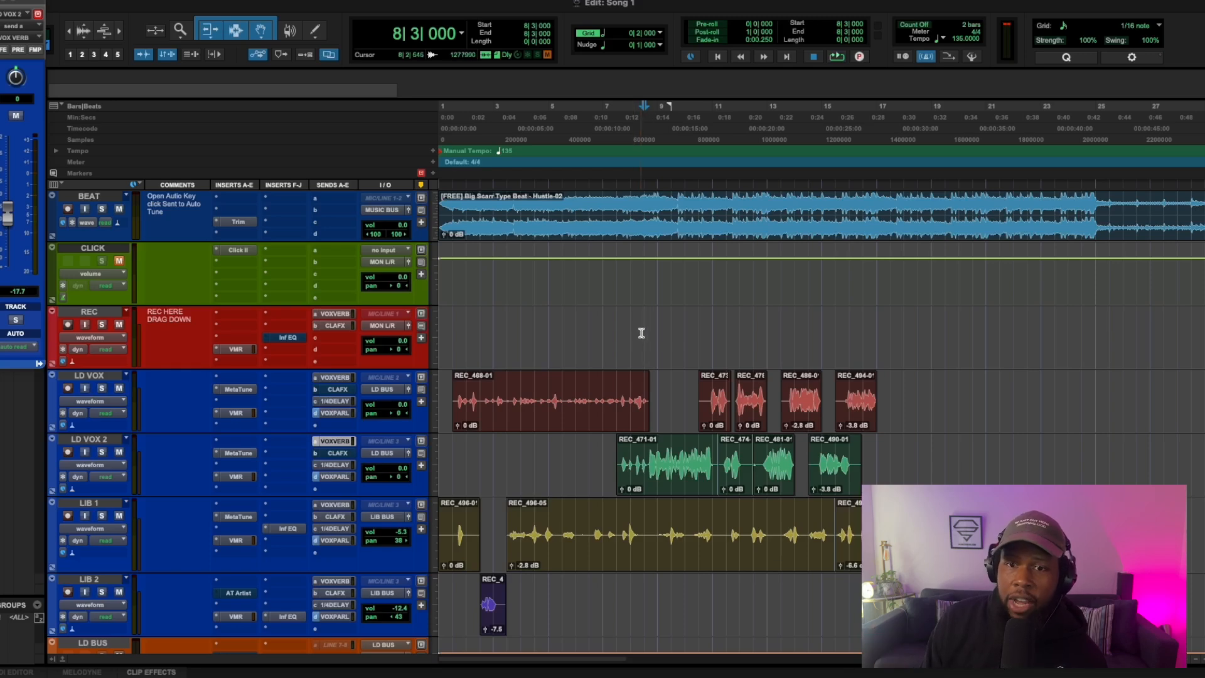
{"action": "left_click_drag", "start_coordinate": [642, 333], "coordinate": [877, 349]}
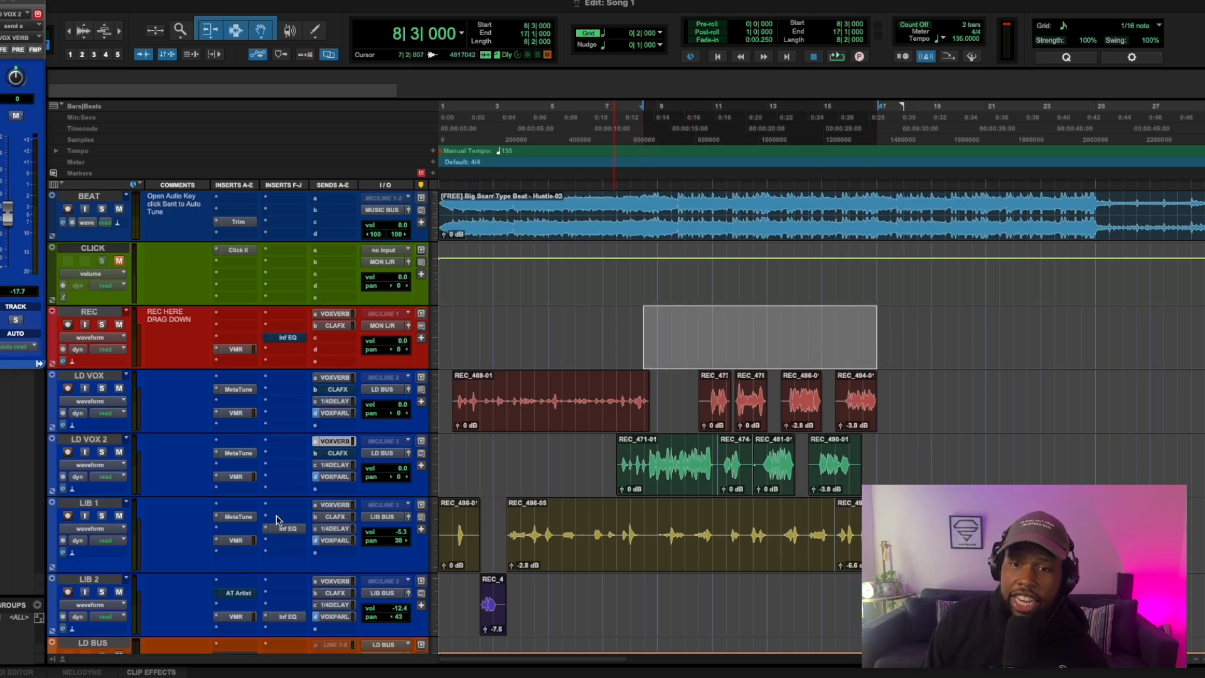
Step: Insert the VBC FG-Grey (stereo) compressor on MIXBUS in the slot directly above Initial Clipper
{"action": "scroll", "coordinate": [244, 508], "scroll_direction": "down", "scroll_amount": 10}
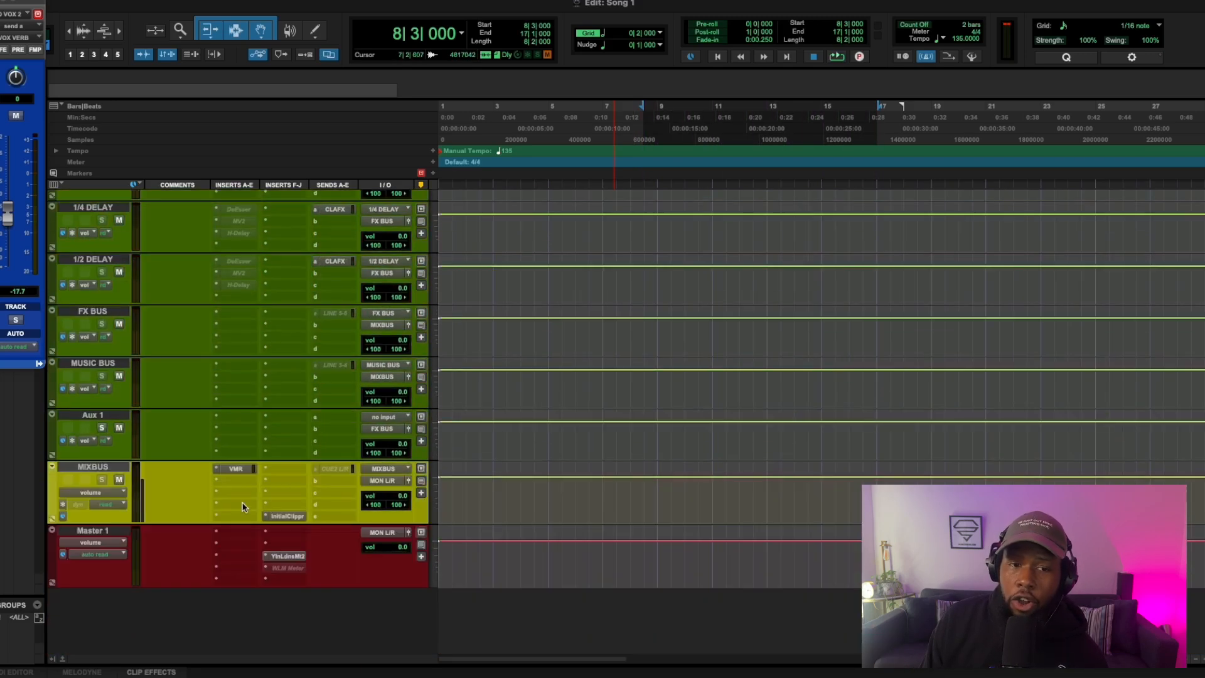
{"action": "left_click", "coordinate": [286, 504]}
{"action": "type", "text": "fg"}
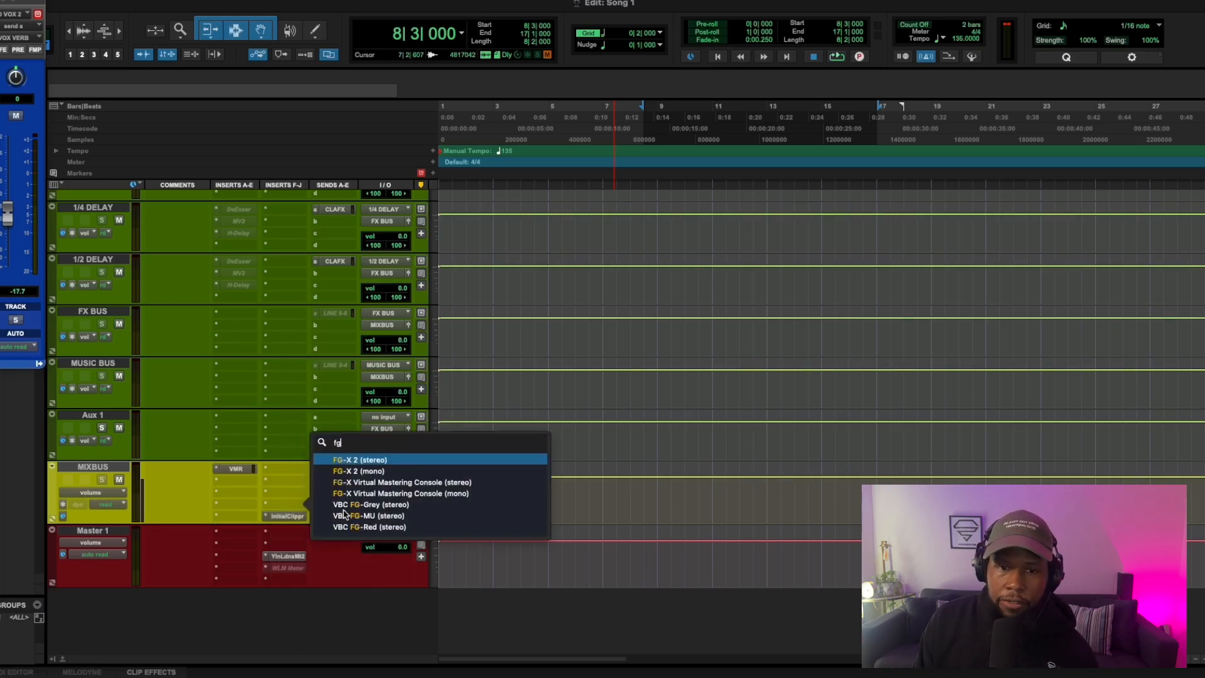
{"action": "left_click", "coordinate": [394, 506]}
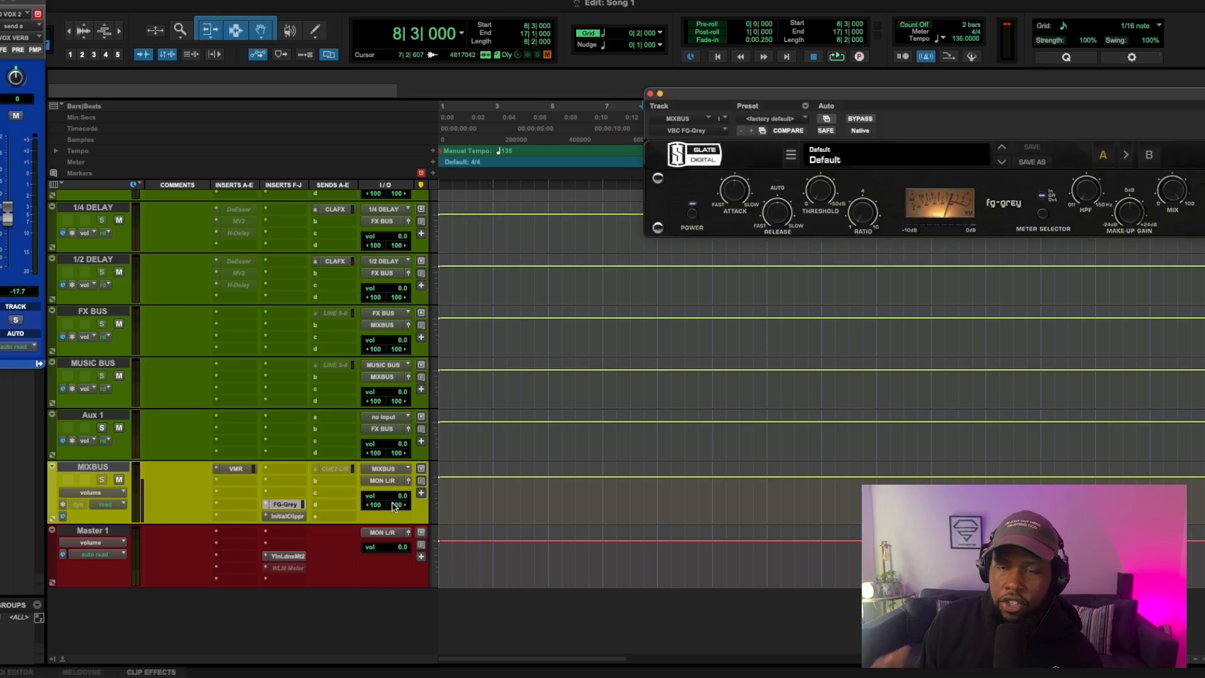
Step: Load the Default user preset in FG-Grey, audition the selected range through it and close the plug-in window
{"action": "left_click", "coordinate": [923, 155]}
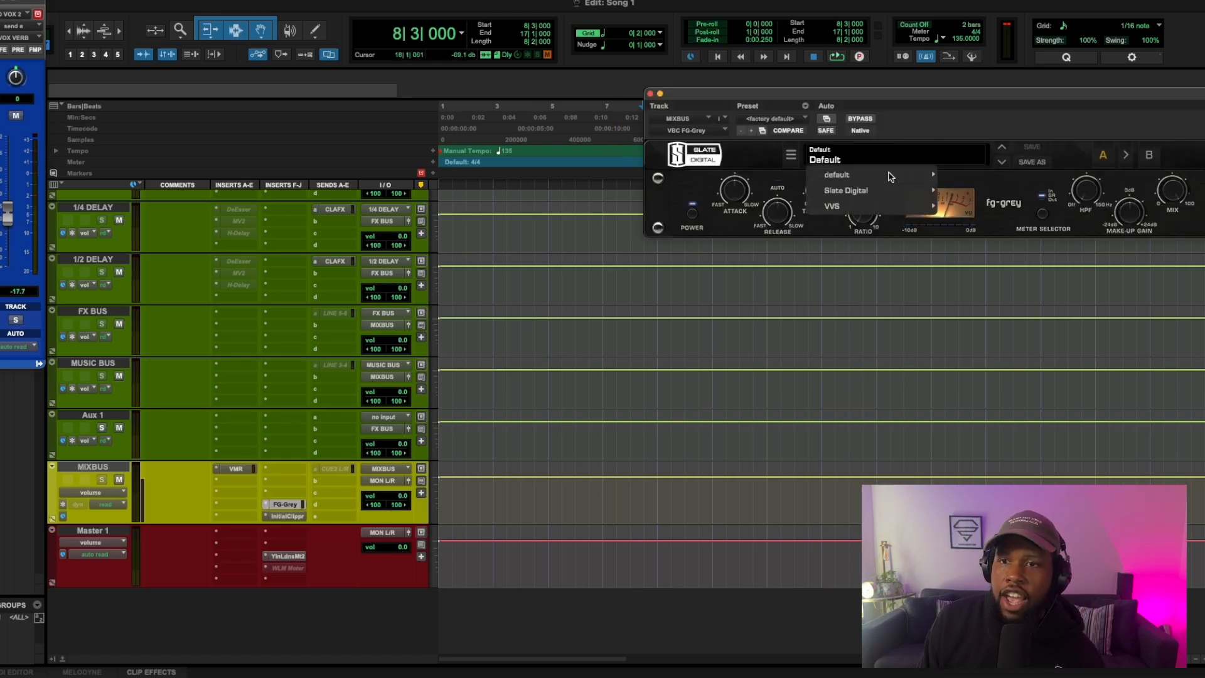
{"action": "mouse_move", "coordinate": [939, 214]}
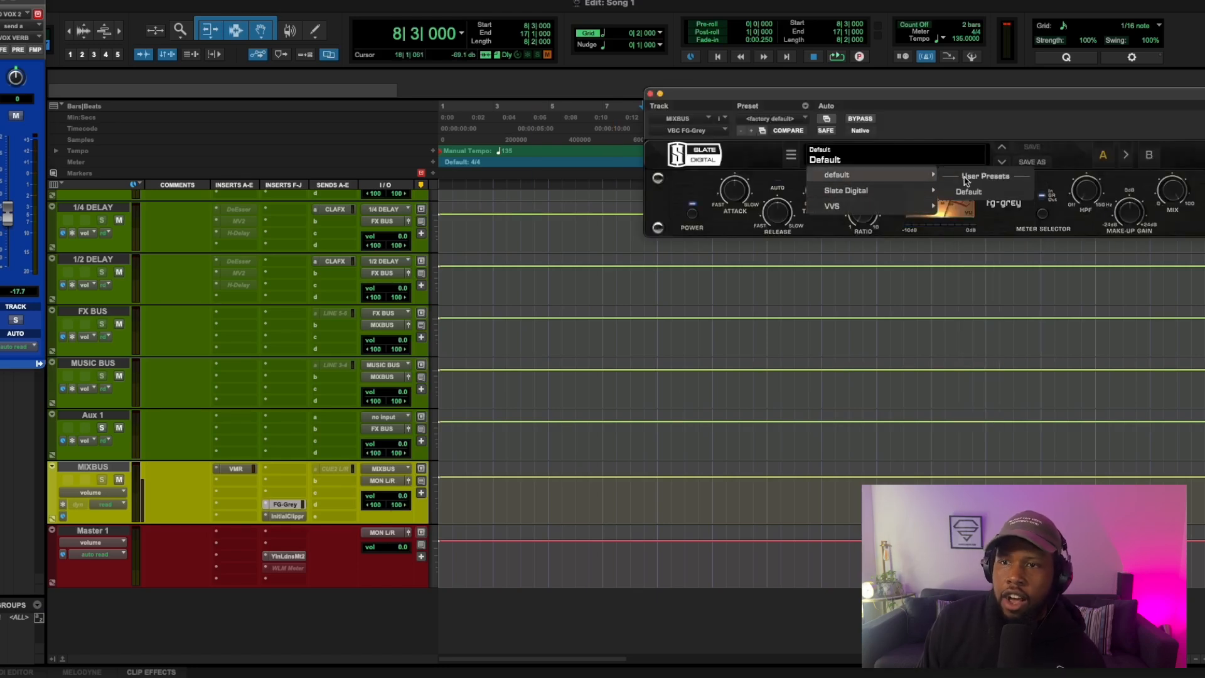
{"action": "left_click", "coordinate": [970, 192]}
{"action": "left_click_drag", "start_coordinate": [893, 101], "coordinate": [591, 172]}
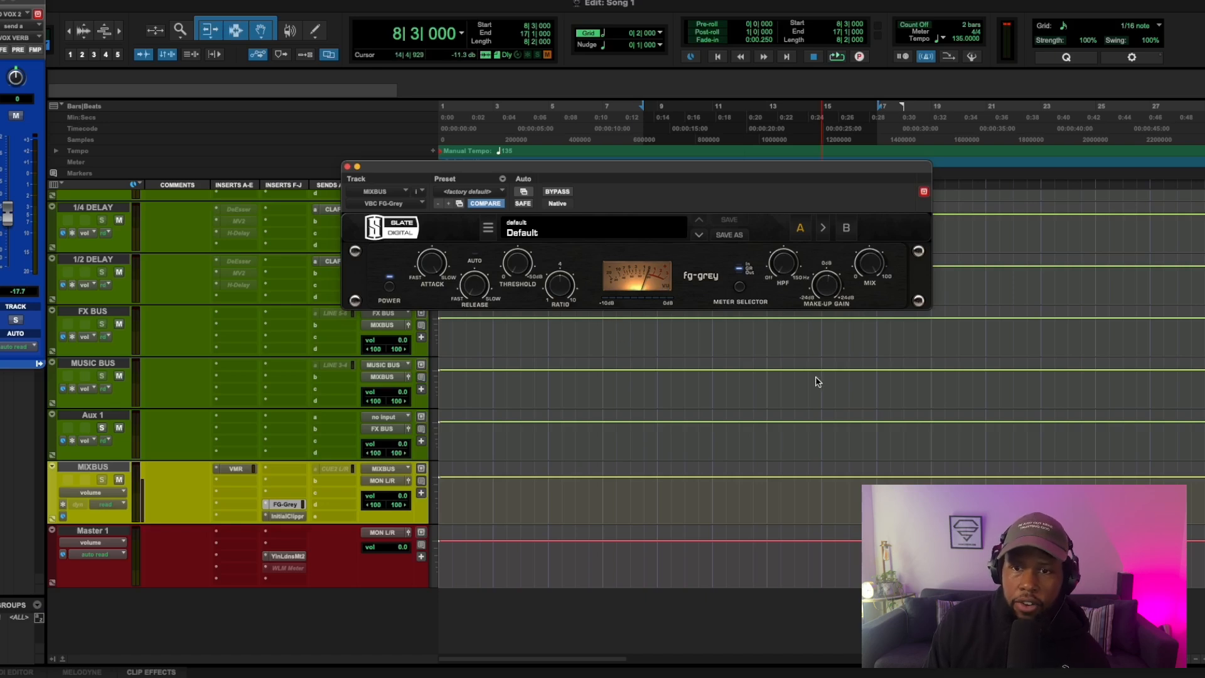
{"action": "key", "text": "space"}
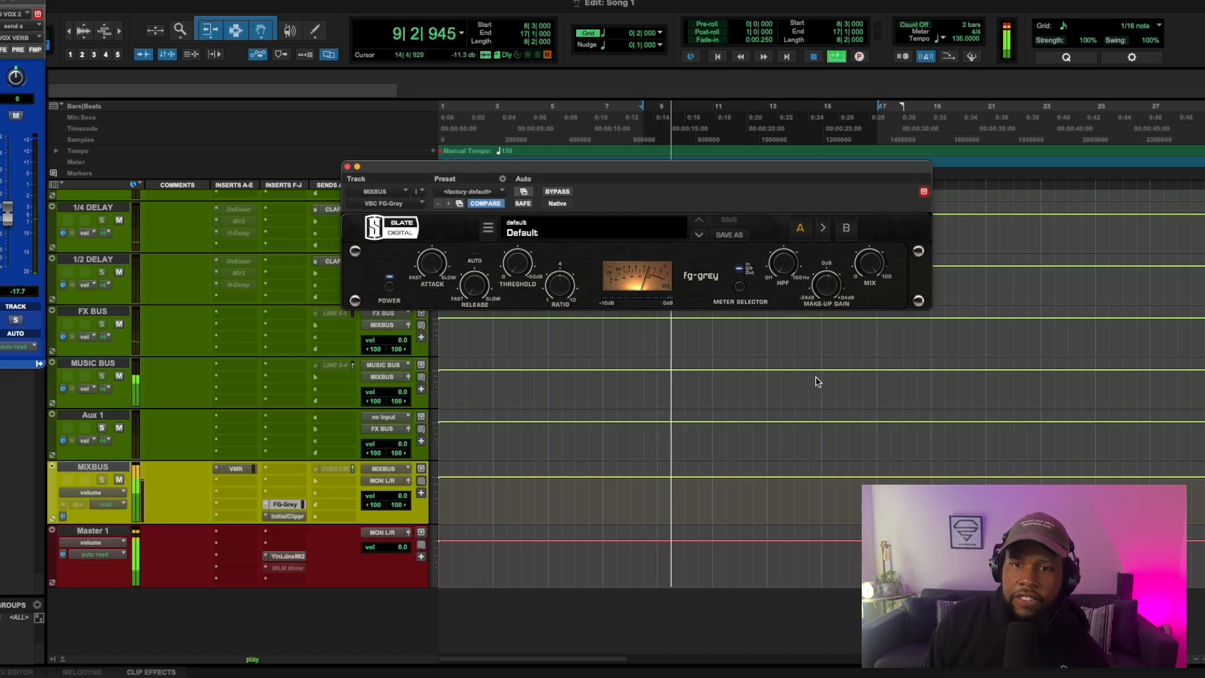
{"action": "left_click", "coordinate": [348, 167]}
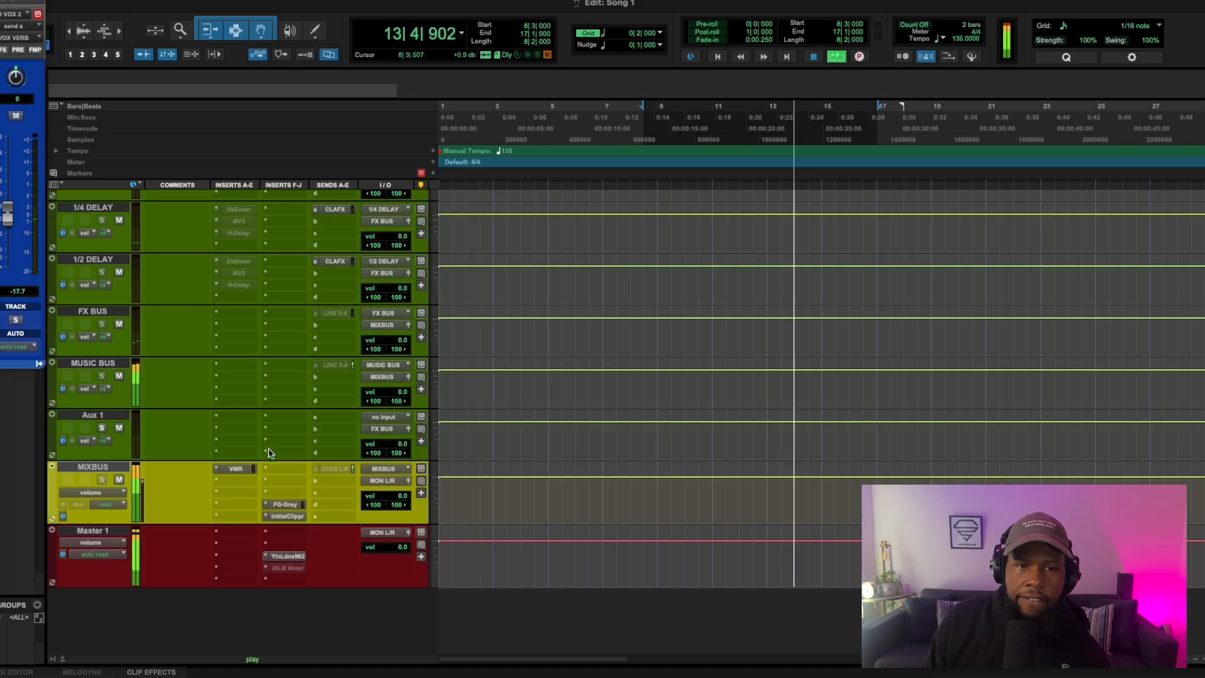
Step: Play the selected range while zooming in on the lead vocal clips, then stop playback
{"action": "left_click", "coordinate": [280, 403]}
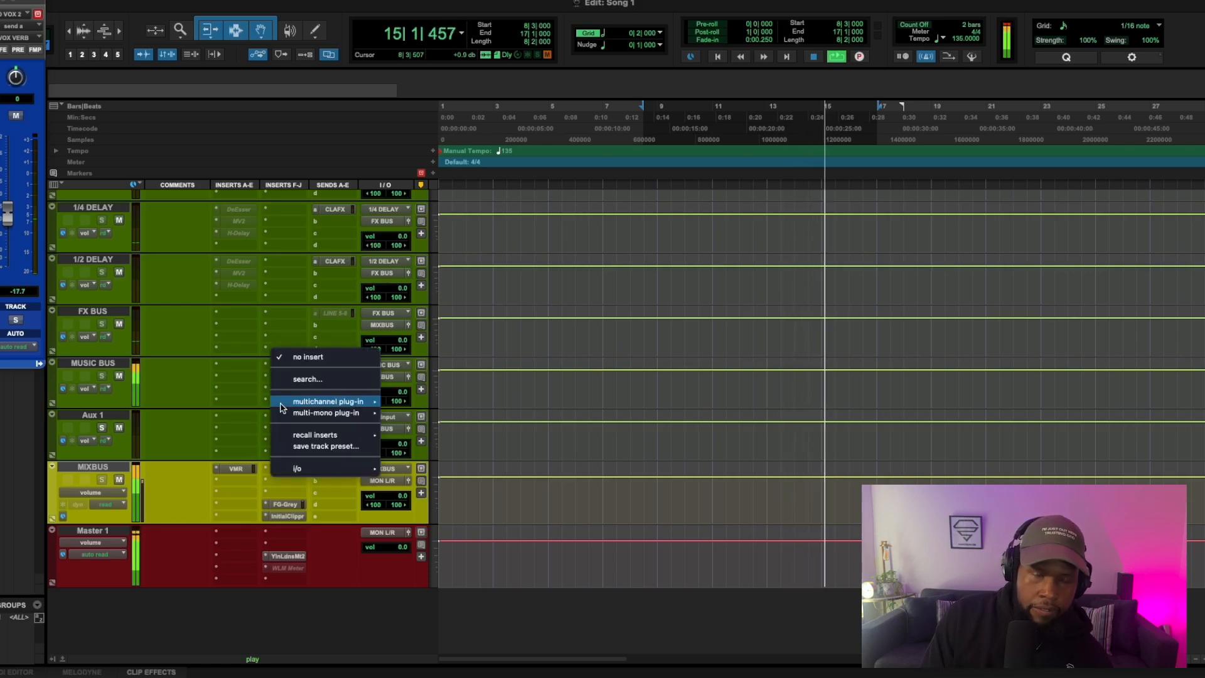
{"action": "left_click", "coordinate": [584, 421]}
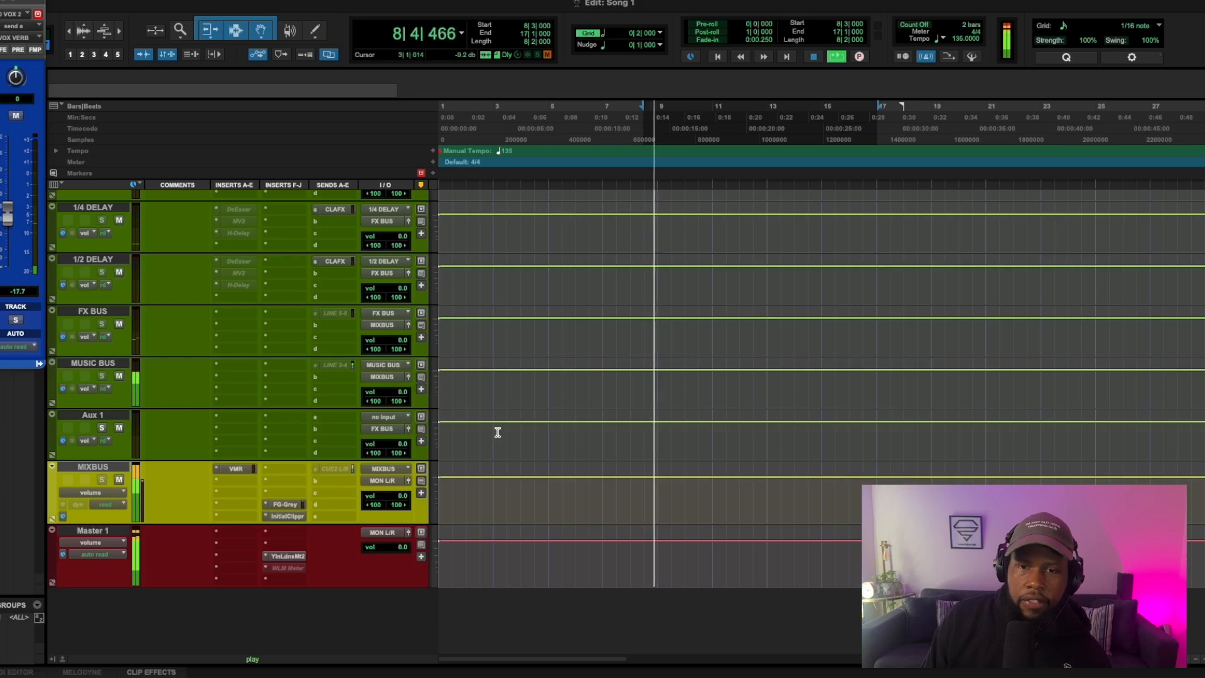
{"action": "scroll", "coordinate": [597, 404], "scroll_direction": "up", "scroll_amount": 10}
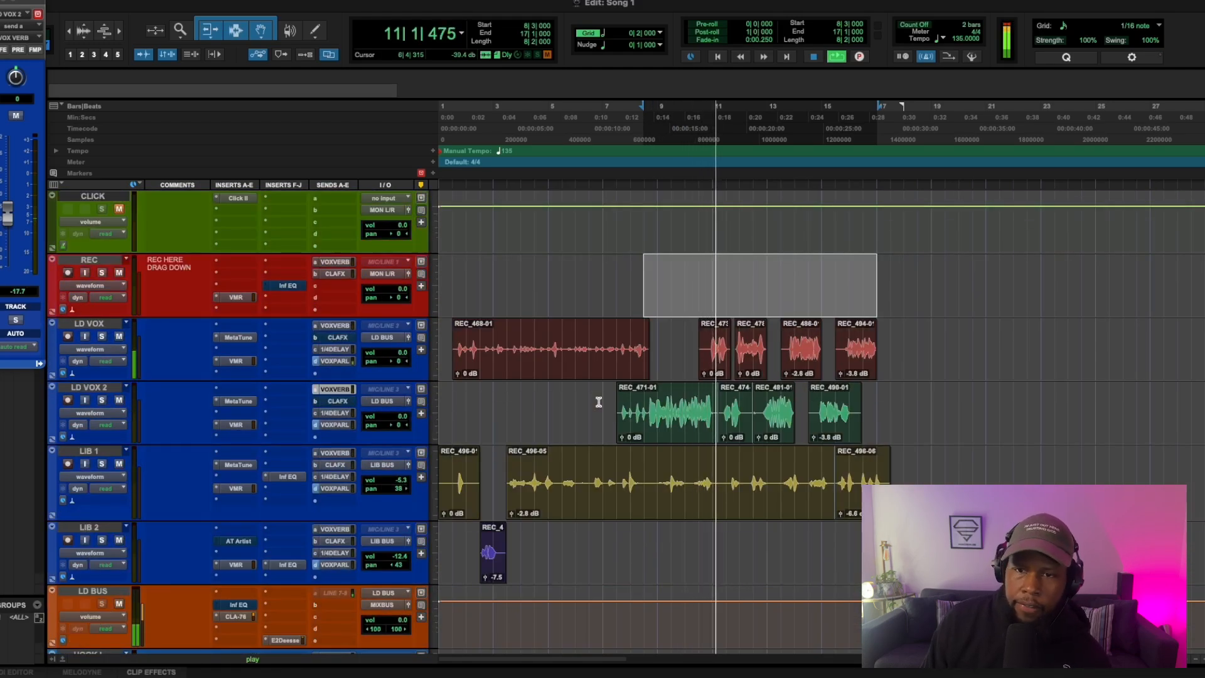
{"action": "key", "text": "t"}
{"action": "key", "text": "t"}
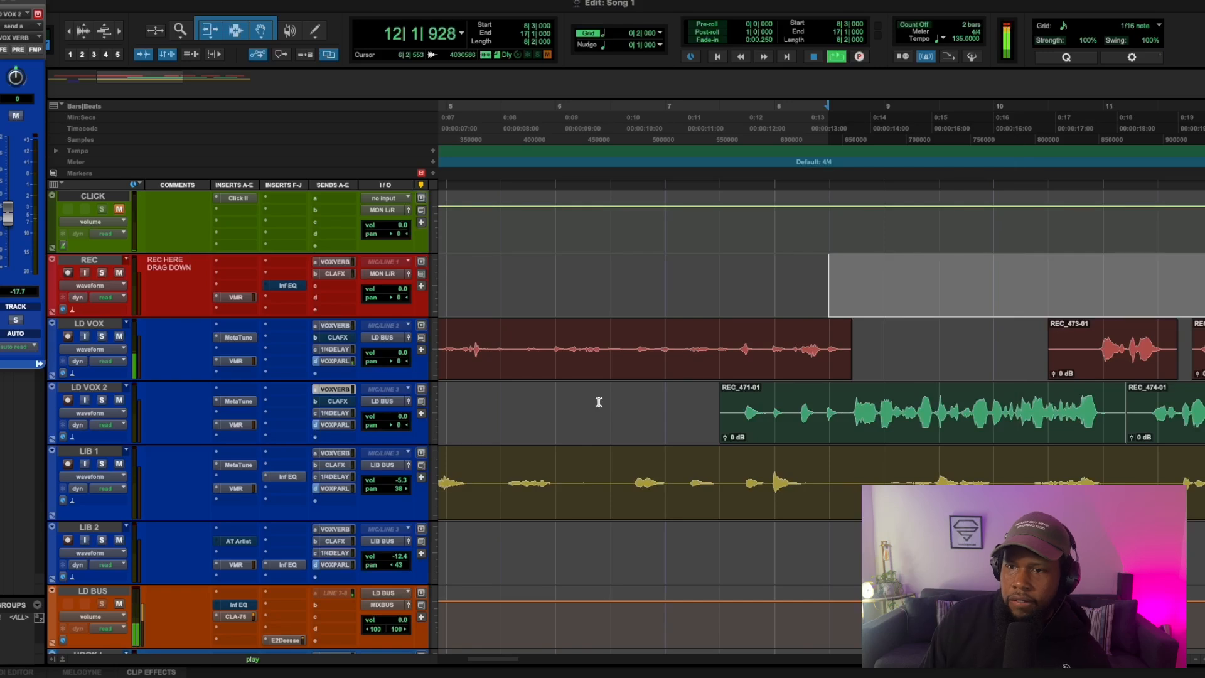
{"action": "key", "text": "space"}
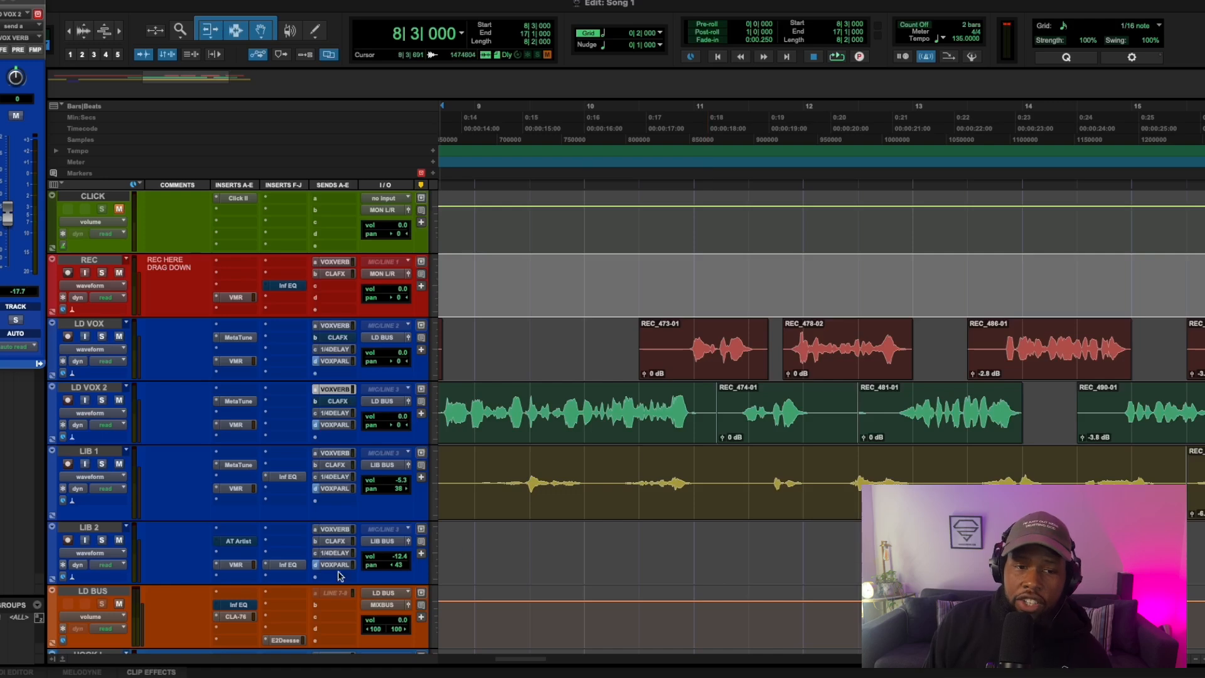
Step: Open the CLA-76 compressor on LD BUS and audition the selected range to inspect its gain reduction
{"action": "scroll", "coordinate": [255, 483], "scroll_direction": "down", "scroll_amount": 4}
{"action": "scroll", "coordinate": [254, 482], "scroll_direction": "up", "scroll_amount": 1}
{"action": "left_click", "coordinate": [243, 427]}
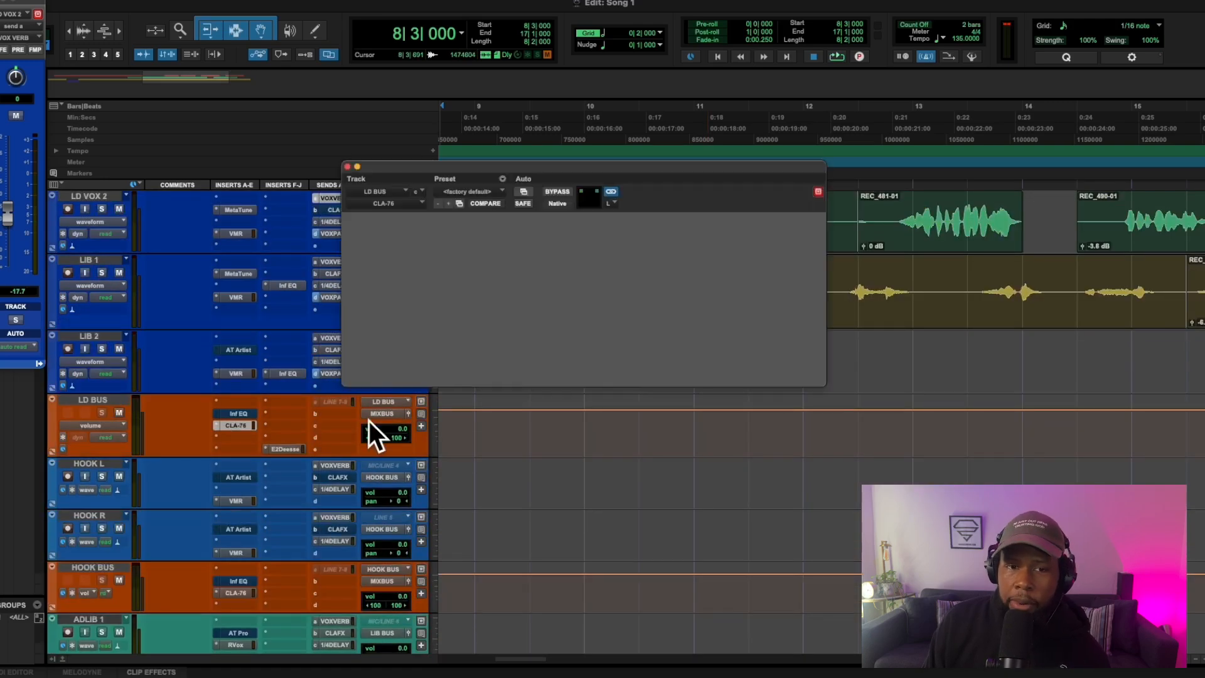
{"action": "key", "text": "space"}
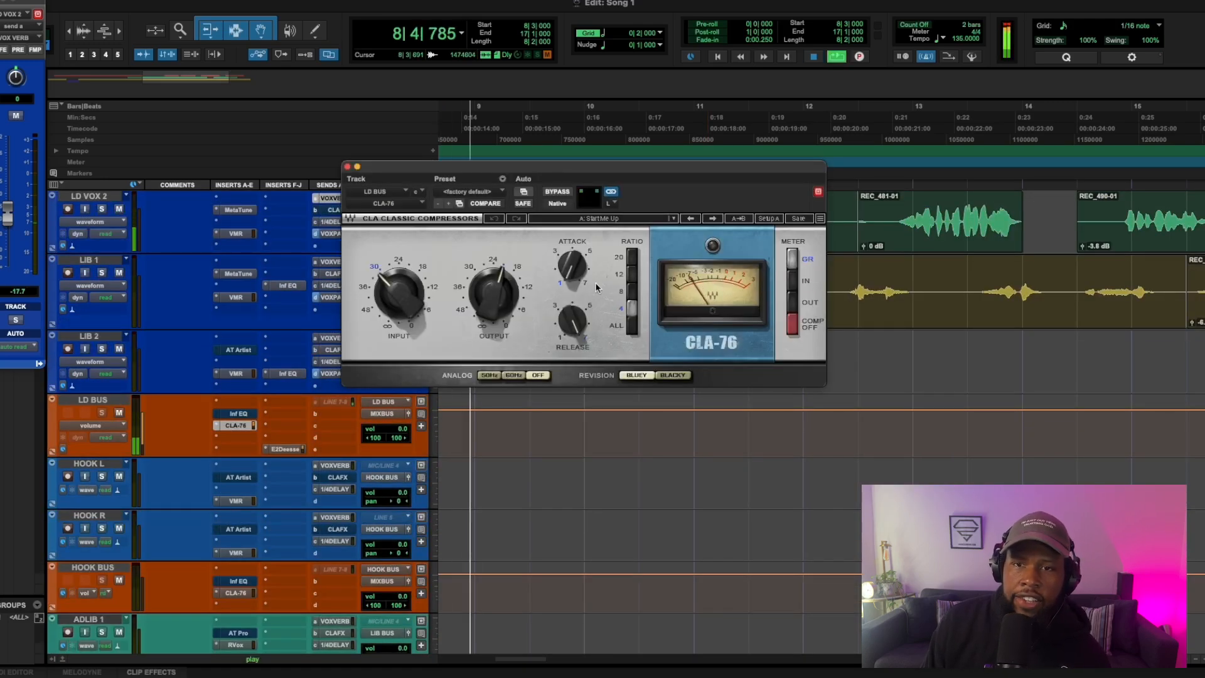
{"action": "key", "text": "space"}
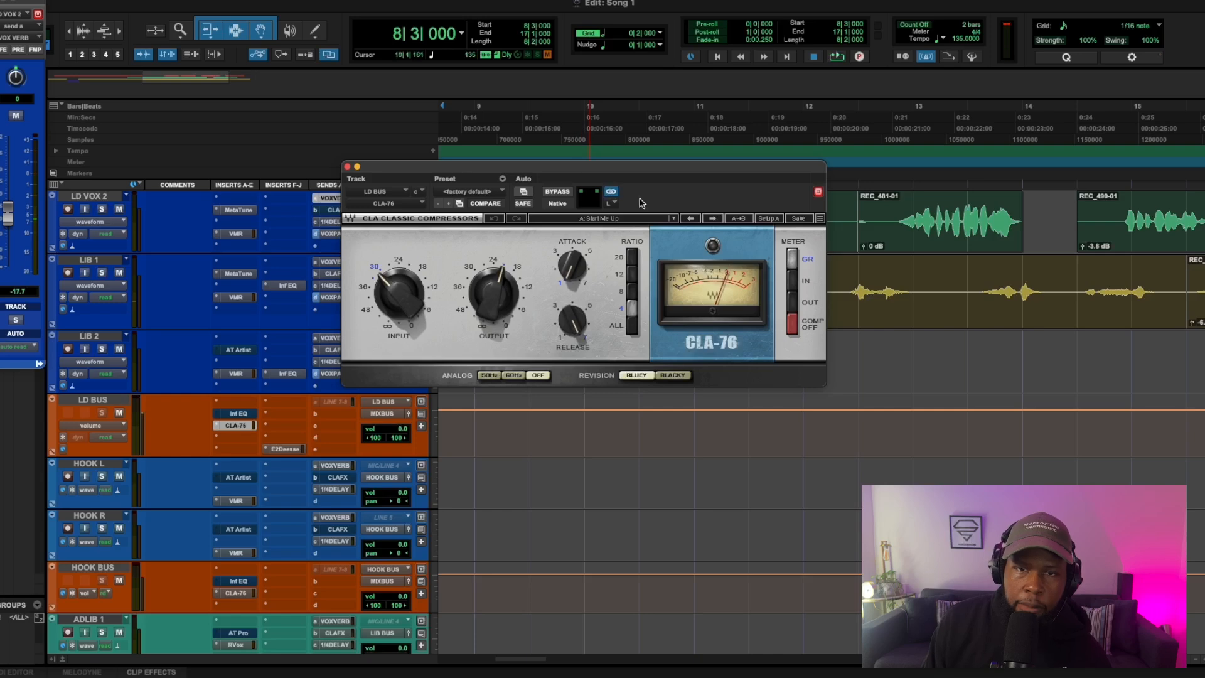
Step: Replace the multi-mono CLA-76 on LD BUS with CLA-76 (stereo) by searching for "76"
{"action": "left_click", "coordinate": [219, 429]}
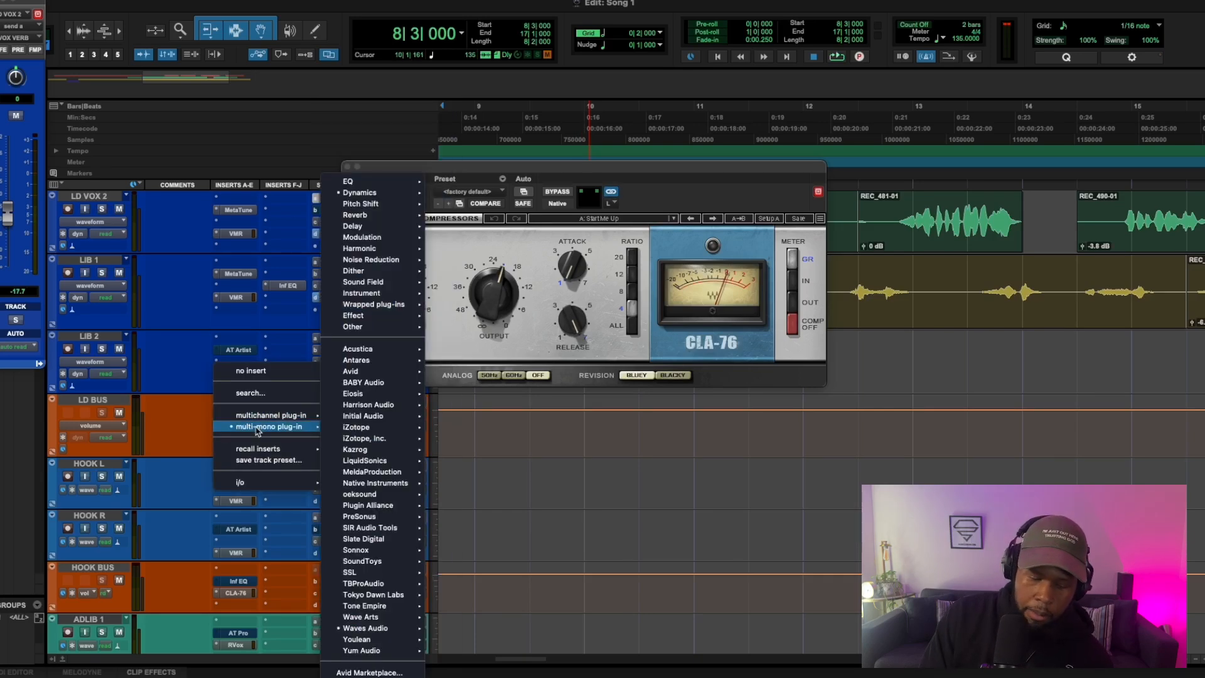
{"action": "left_click", "coordinate": [250, 393]}
{"action": "type", "text": "76"}
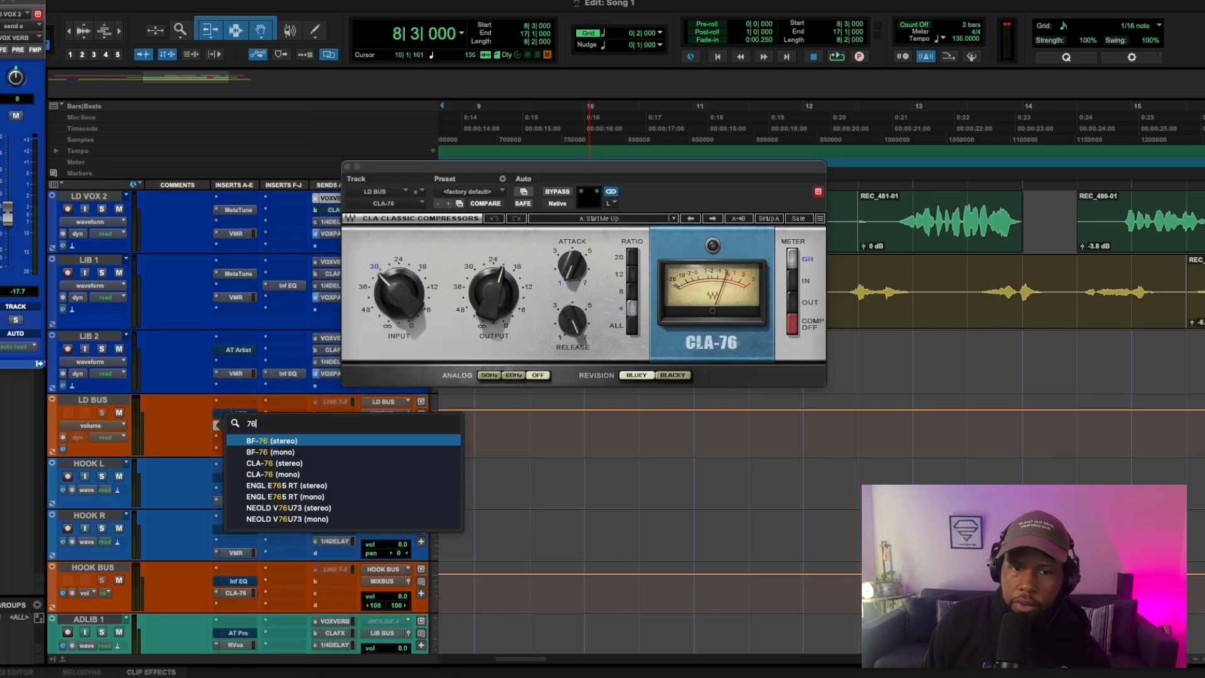
{"action": "left_click", "coordinate": [285, 468]}
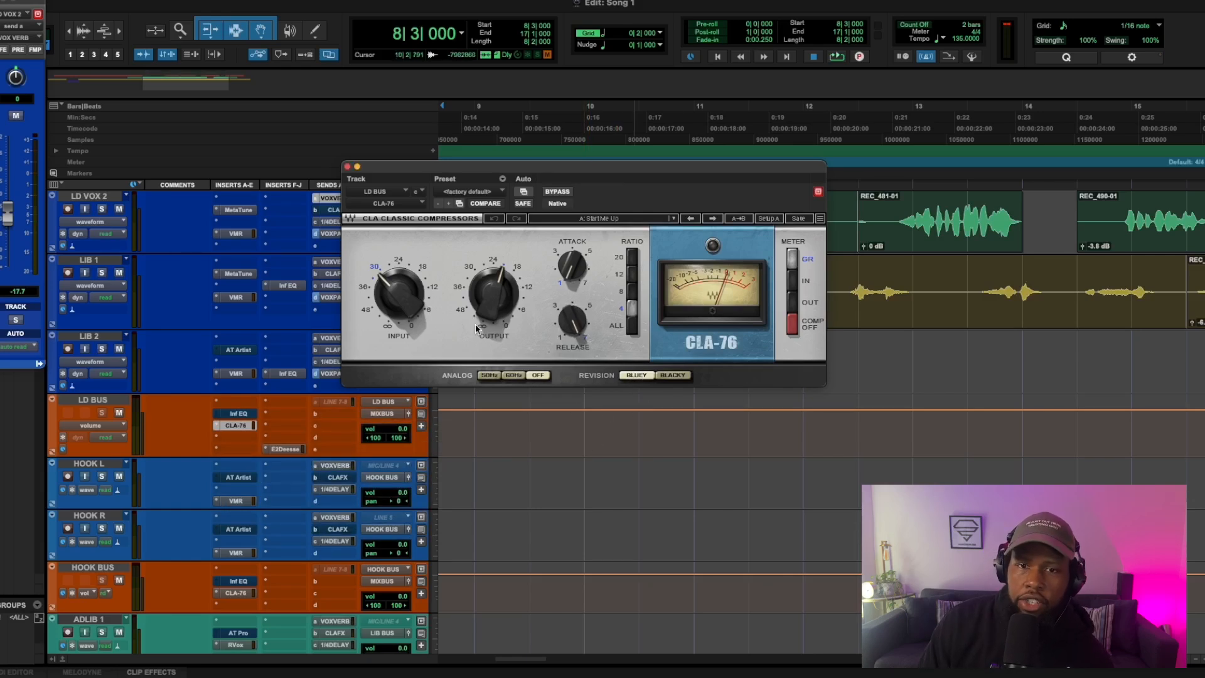
Step: Lower the LD BUS CLA-76 input to about -33, rebalance its output while the selection plays, and close the plug-in window
{"action": "key", "text": "space"}
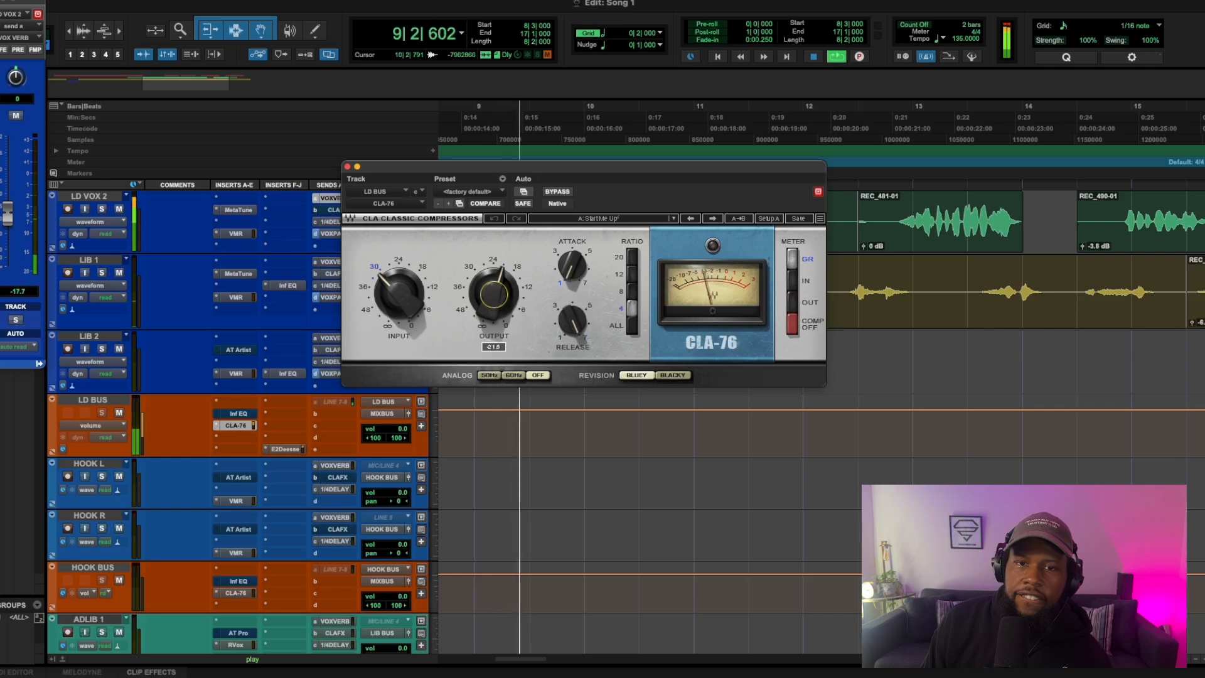
{"action": "left_click_drag", "start_coordinate": [494, 295], "coordinate": [494, 300]}
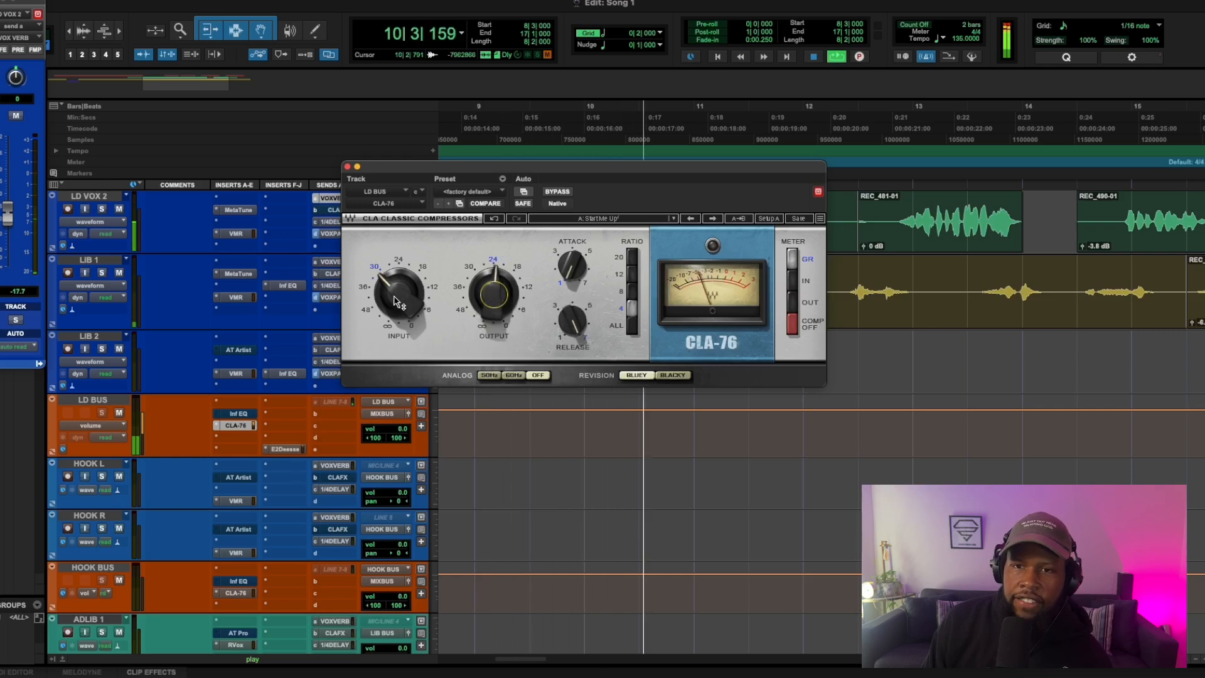
{"action": "left_click", "coordinate": [491, 307]}
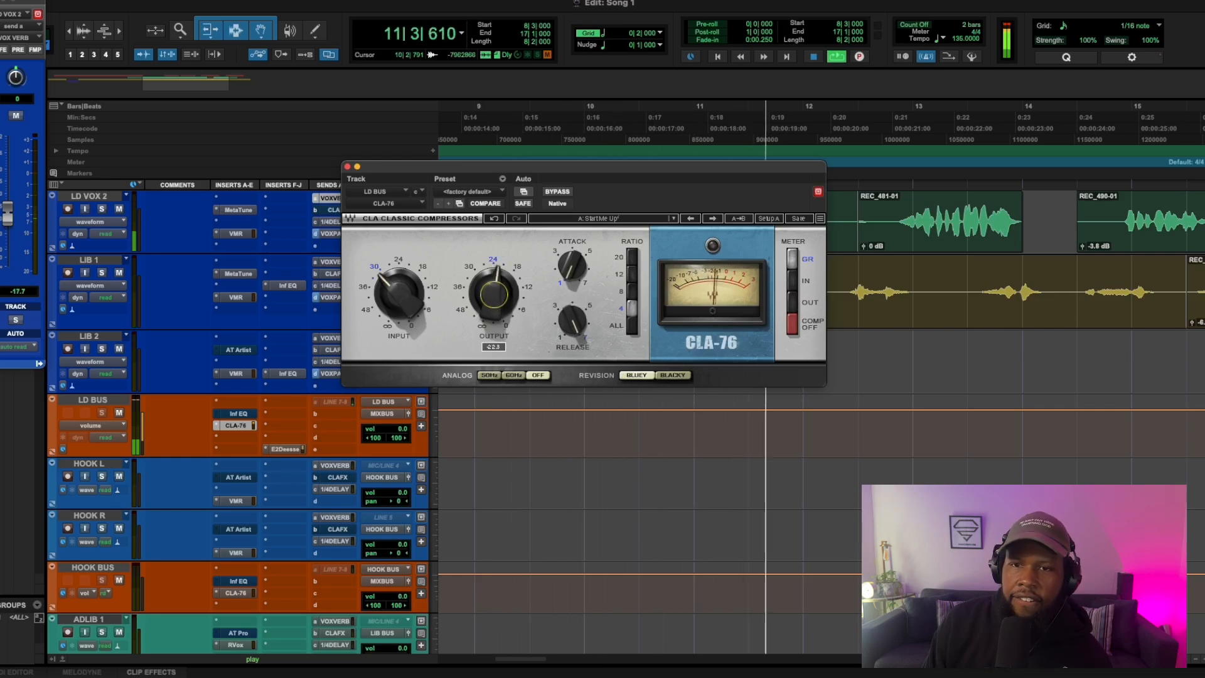
{"action": "left_click_drag", "start_coordinate": [403, 300], "coordinate": [403, 297]}
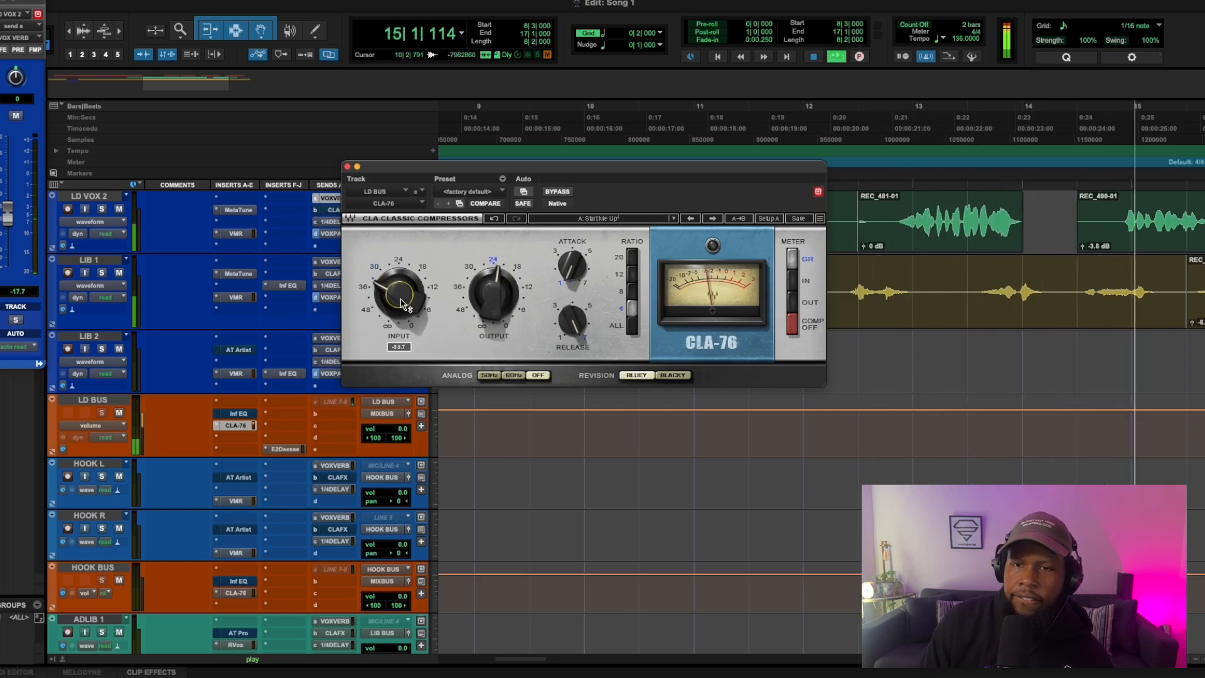
{"action": "left_click_drag", "start_coordinate": [494, 294], "coordinate": [494, 287]}
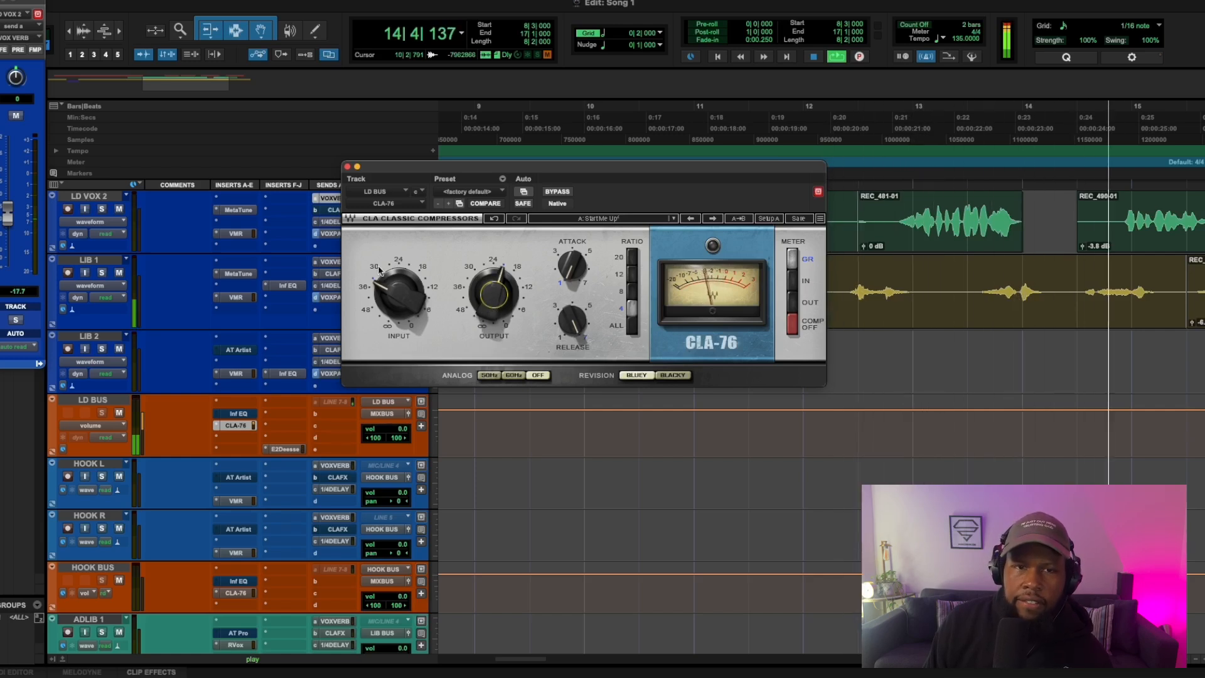
{"action": "left_click", "coordinate": [348, 167]}
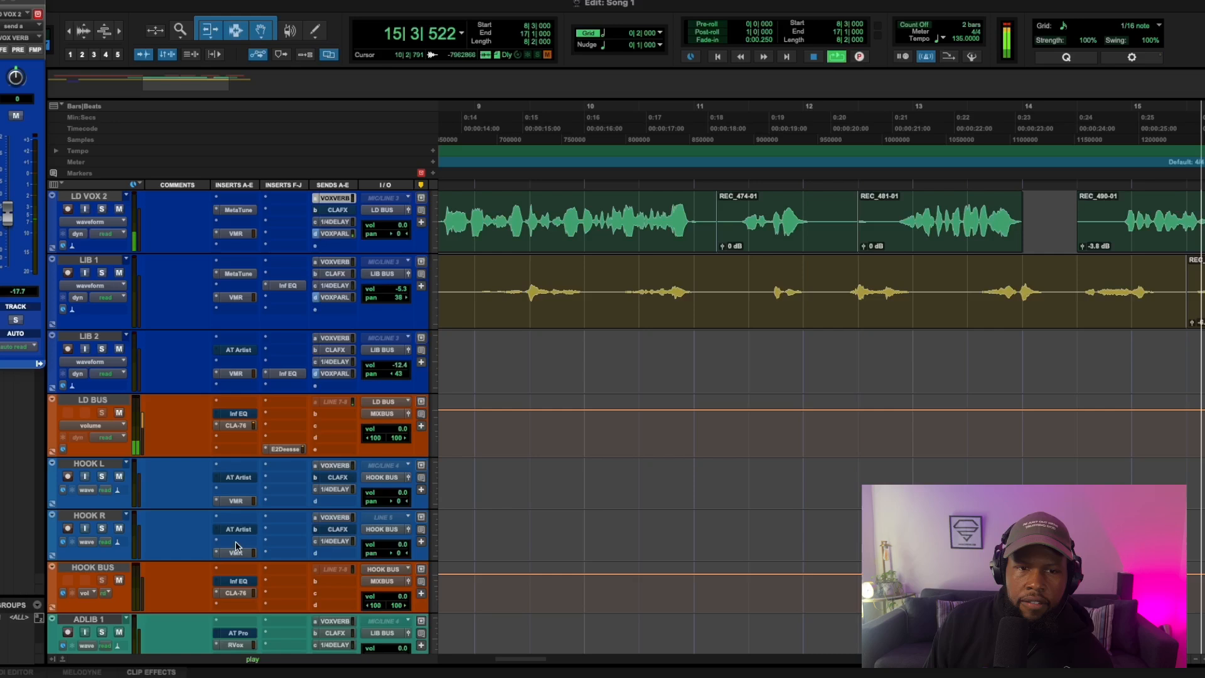
Step: Flatten the high-frequency Voiced EQ boost in the E2Deesser on LD BUS, audition it and close the plug-in window
{"action": "left_click", "coordinate": [285, 449]}
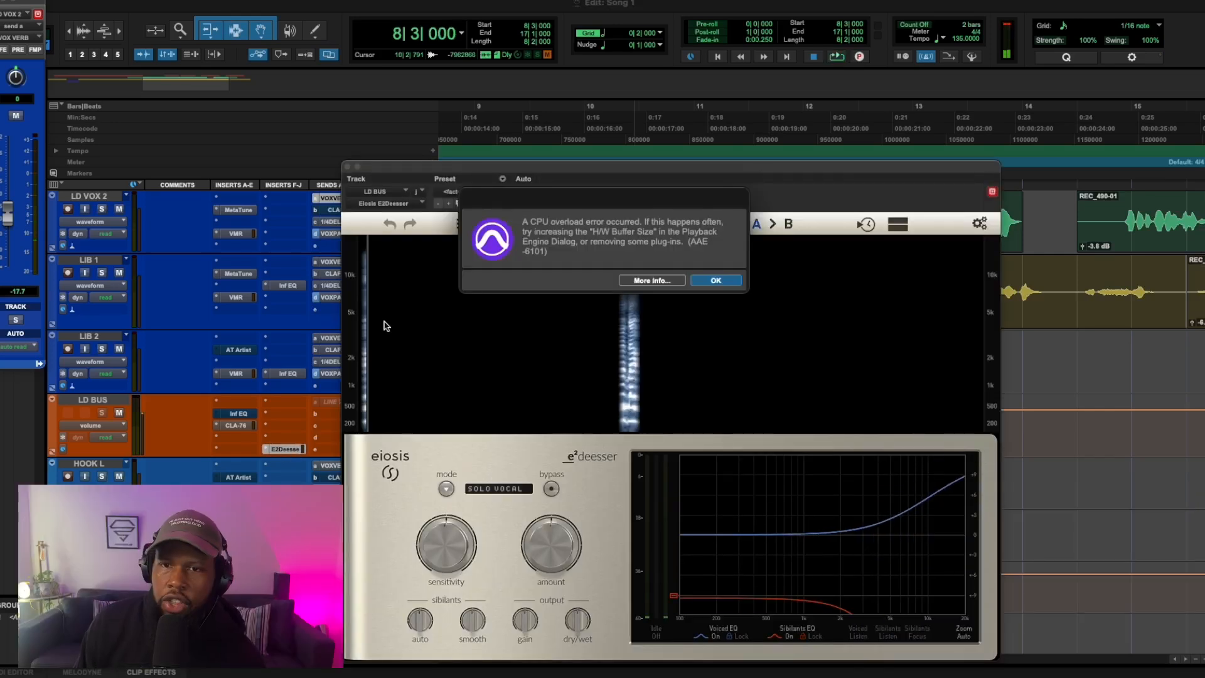
{"action": "left_click", "coordinate": [717, 278]}
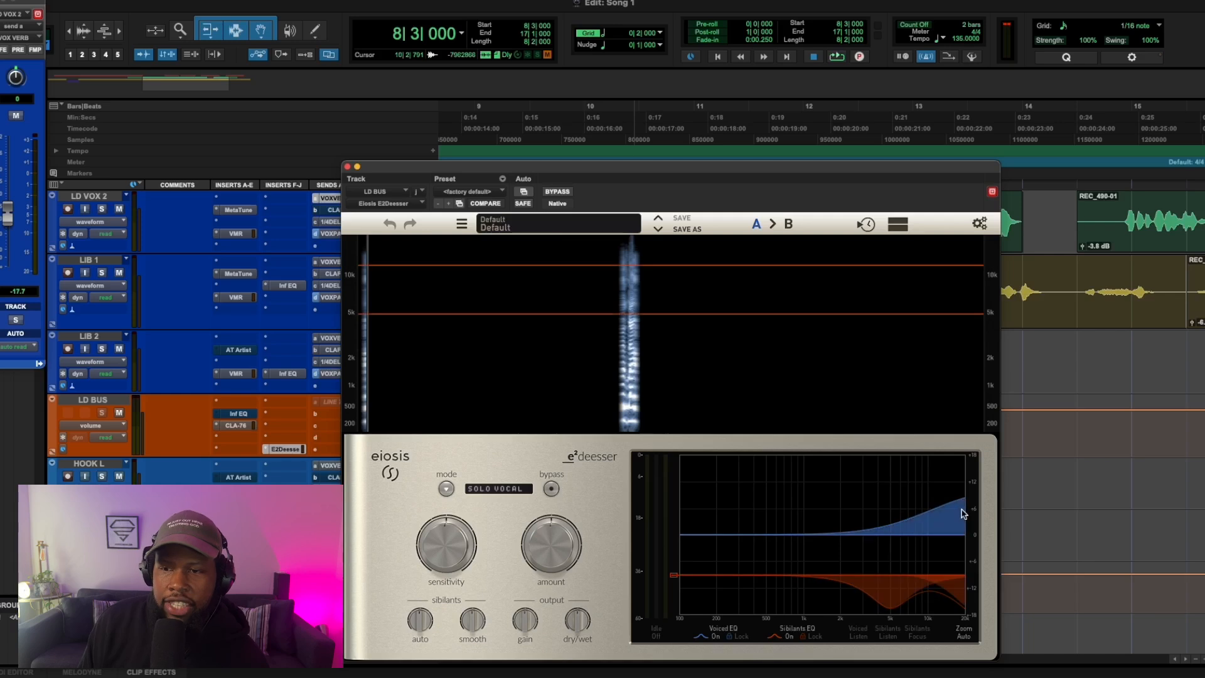
{"action": "left_click_drag", "start_coordinate": [961, 513], "coordinate": [961, 520]}
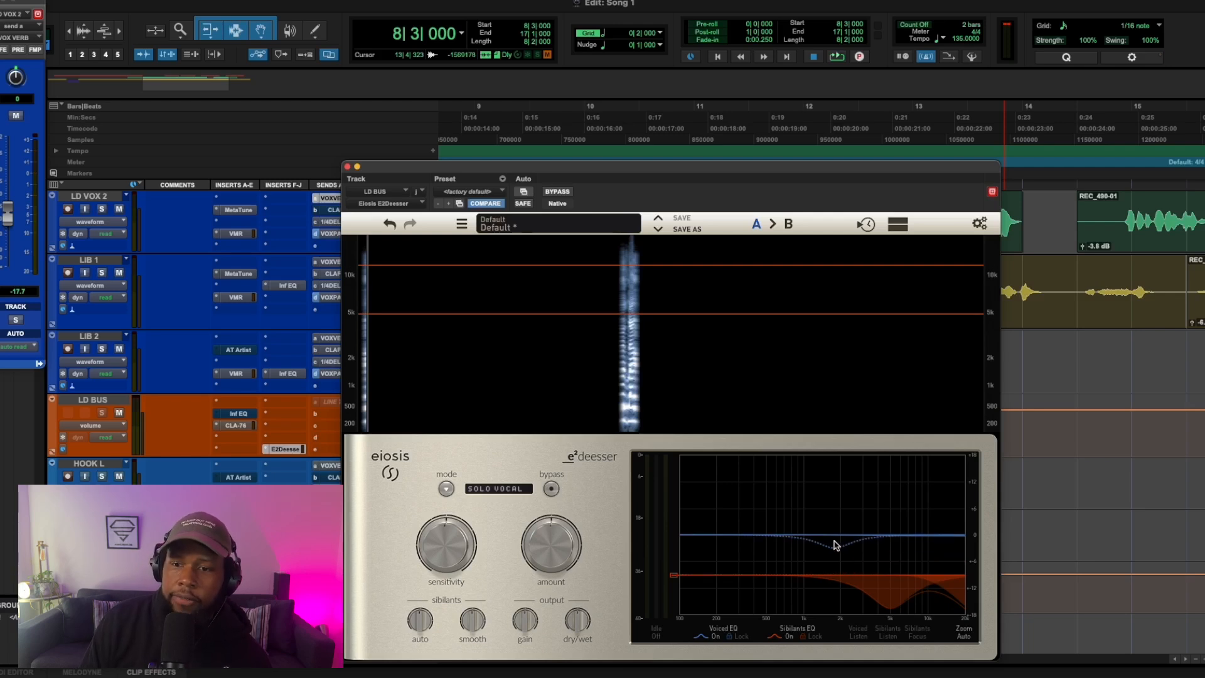
{"action": "key", "text": "space"}
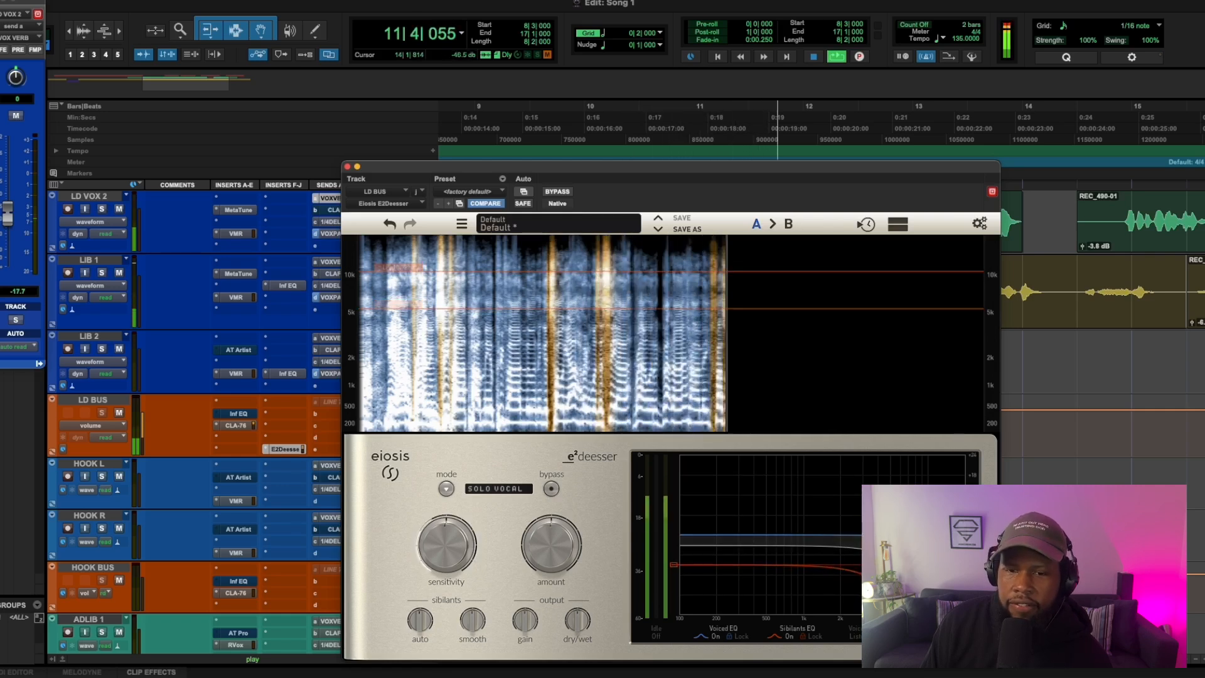
{"action": "left_click", "coordinate": [347, 166]}
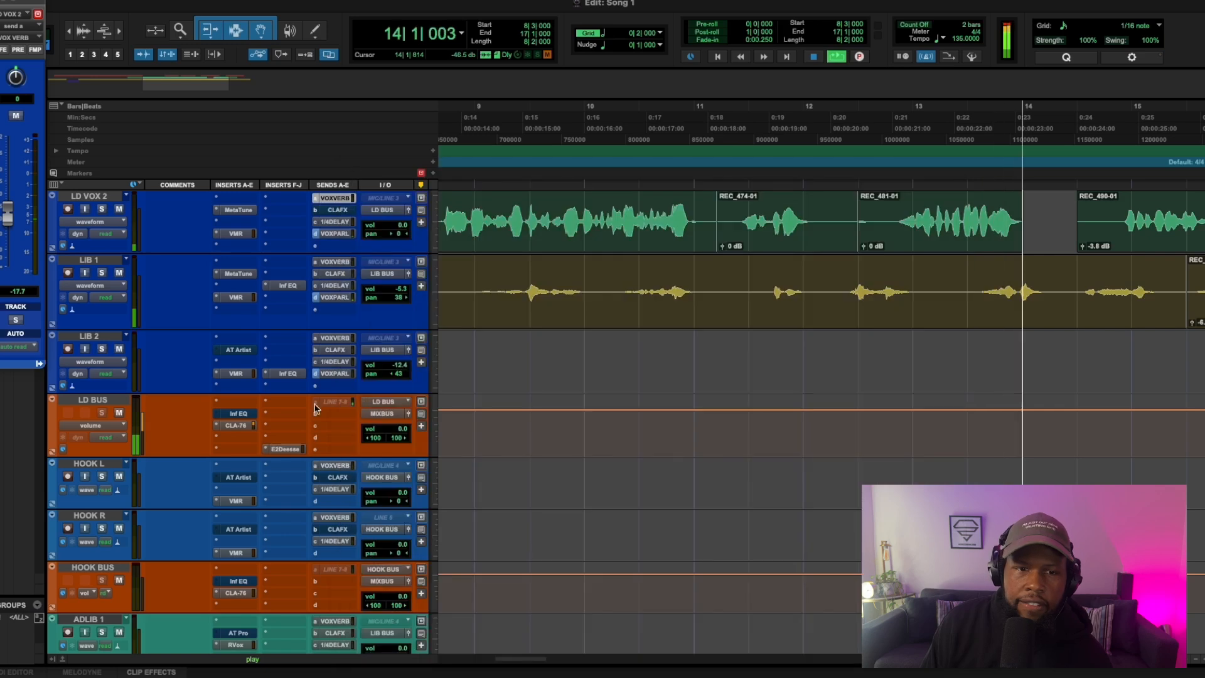
Step: Raise the output of the CLA-76 on LD BUS slightly during playback and close the plug-in window
{"action": "left_click", "coordinate": [236, 425]}
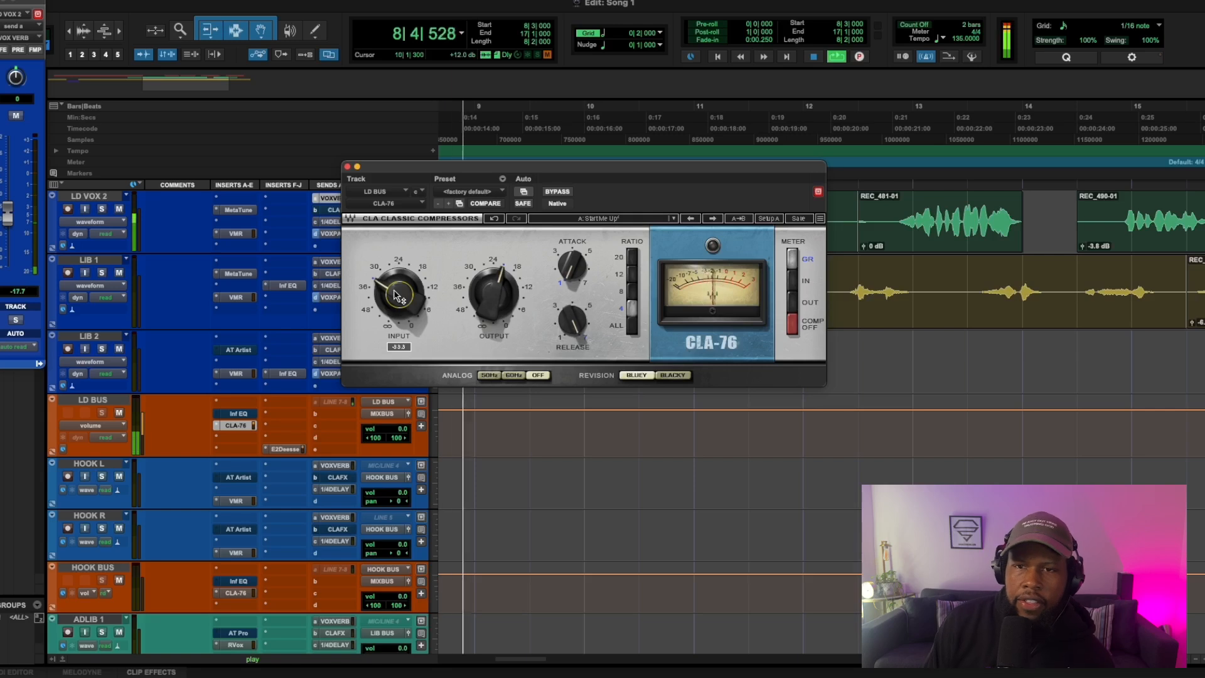
{"action": "left_click_drag", "start_coordinate": [494, 294], "coordinate": [494, 290]}
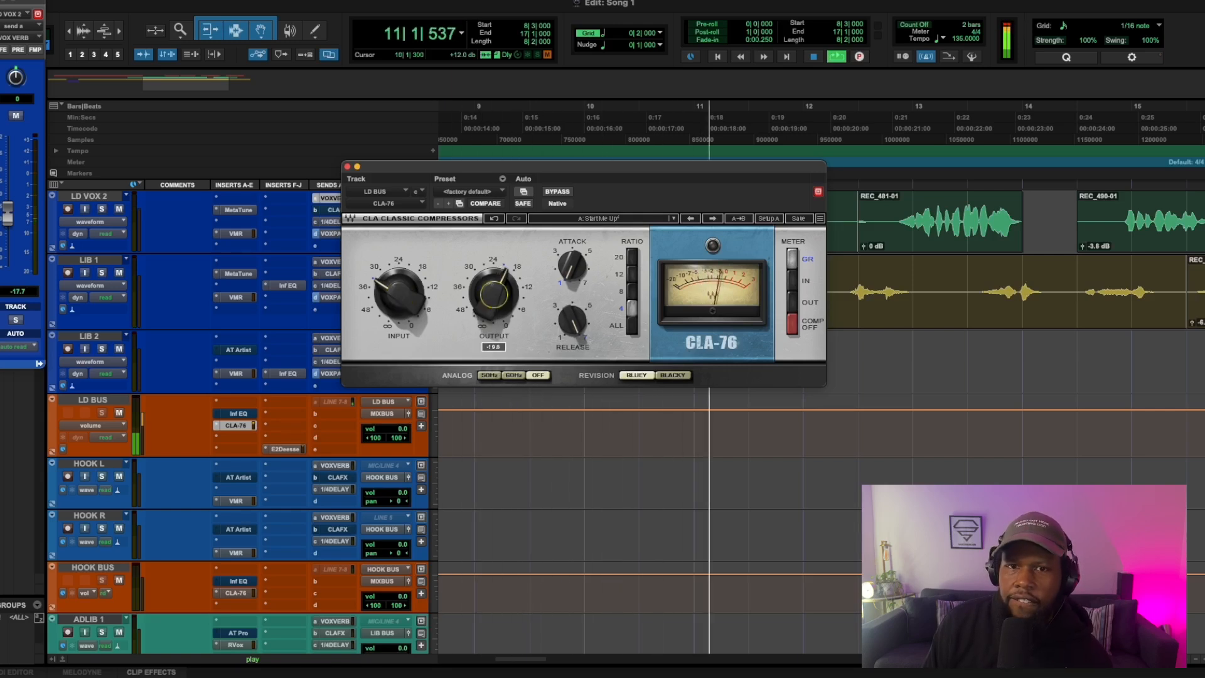
{"action": "left_click", "coordinate": [347, 167]}
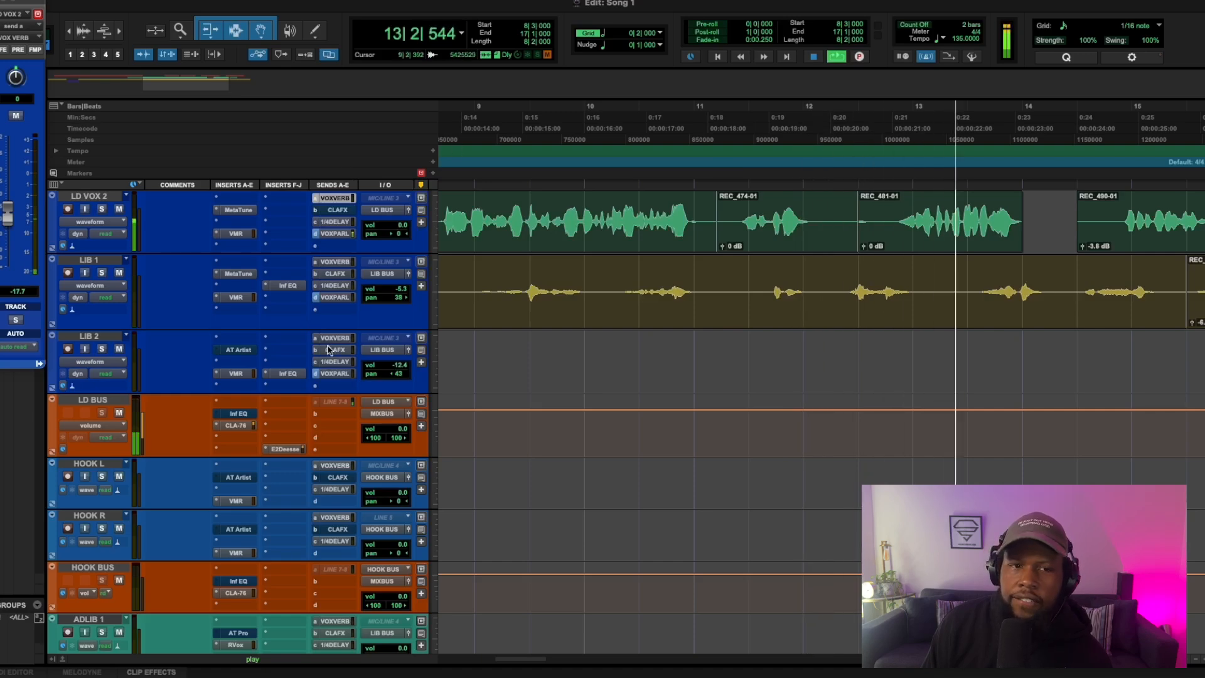
Step: Check the song's loudness and true peak on the Master 1 Youlean Loudness Meter during playback
{"action": "scroll", "coordinate": [309, 459], "scroll_direction": "down", "scroll_amount": 10}
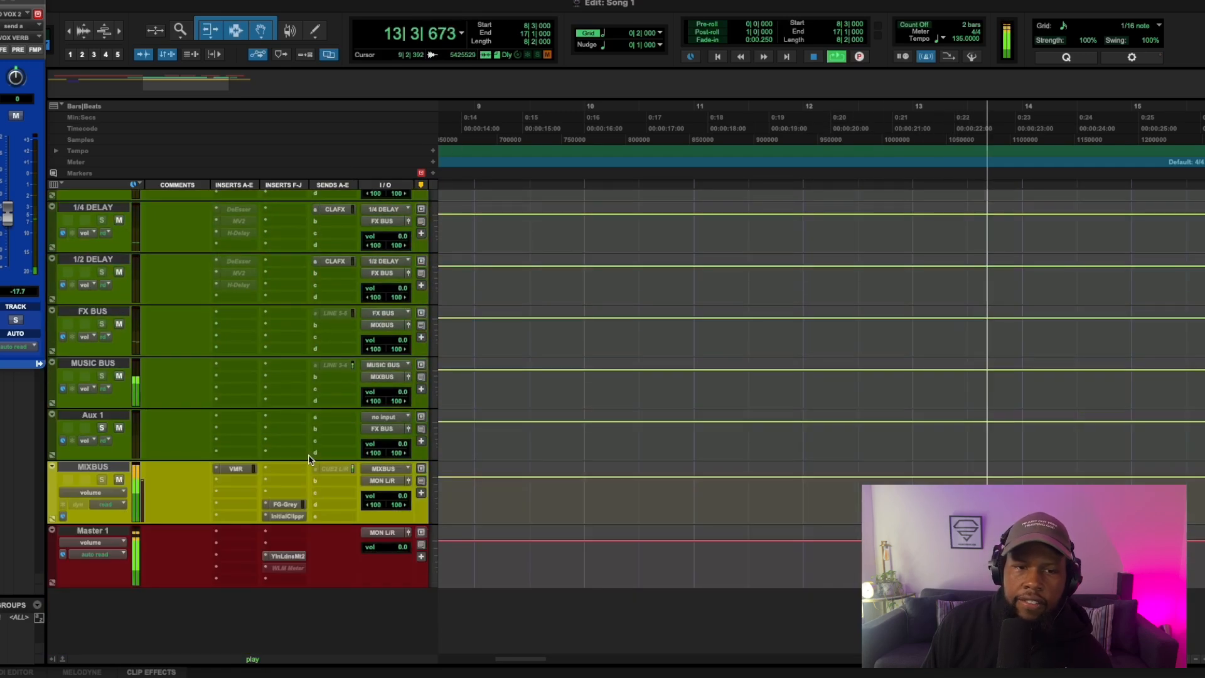
{"action": "left_click", "coordinate": [287, 556]}
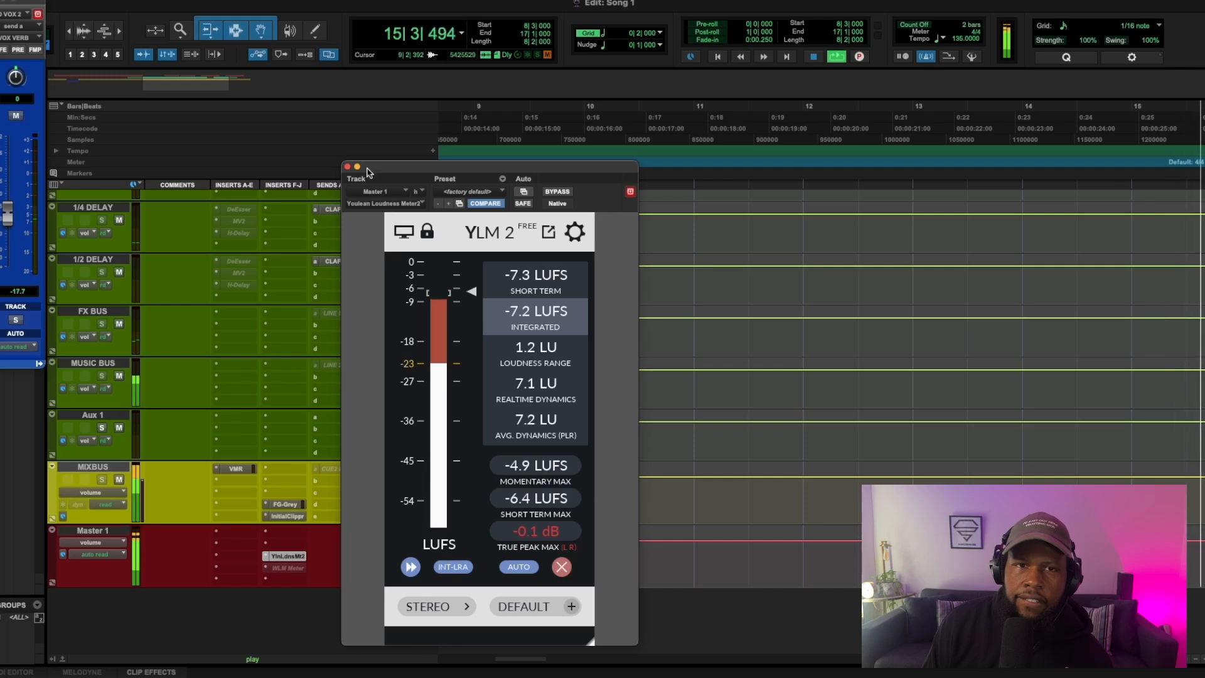
{"action": "left_click", "coordinate": [347, 167]}
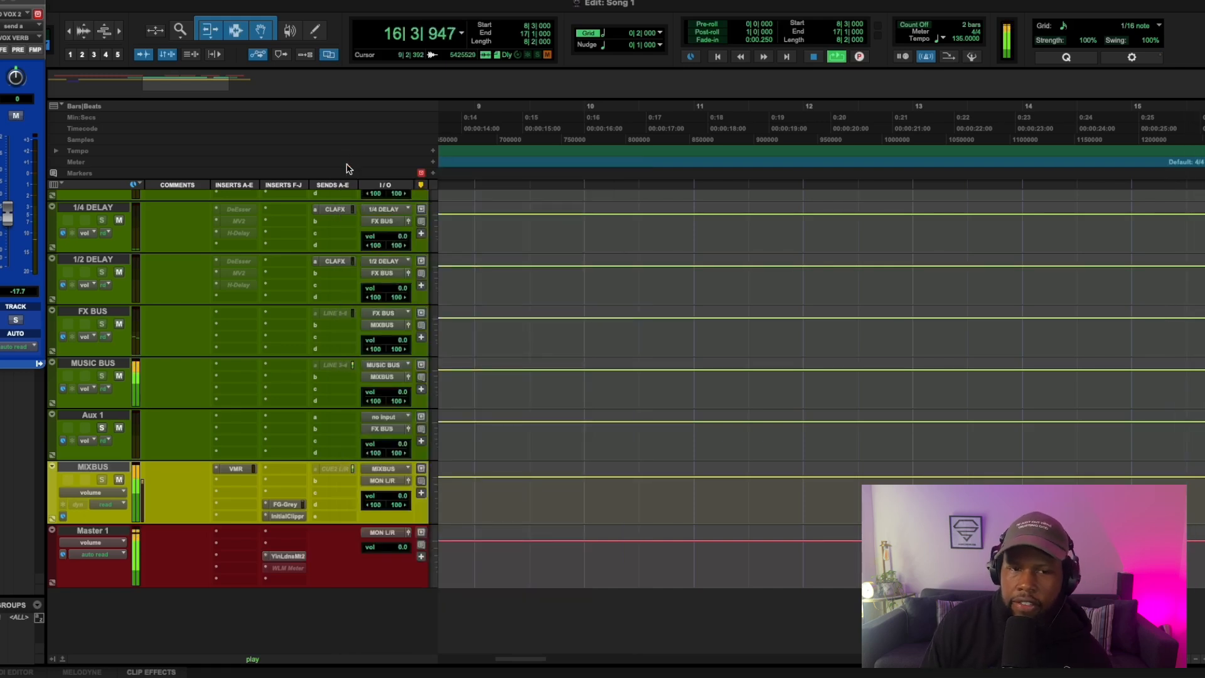
Step: Set the Virtual Mixbuss input in the MIXBUS Virtual Mix Rack to -2.08 dB and recheck loudness on the Master 1 meter
{"action": "left_click", "coordinate": [235, 469]}
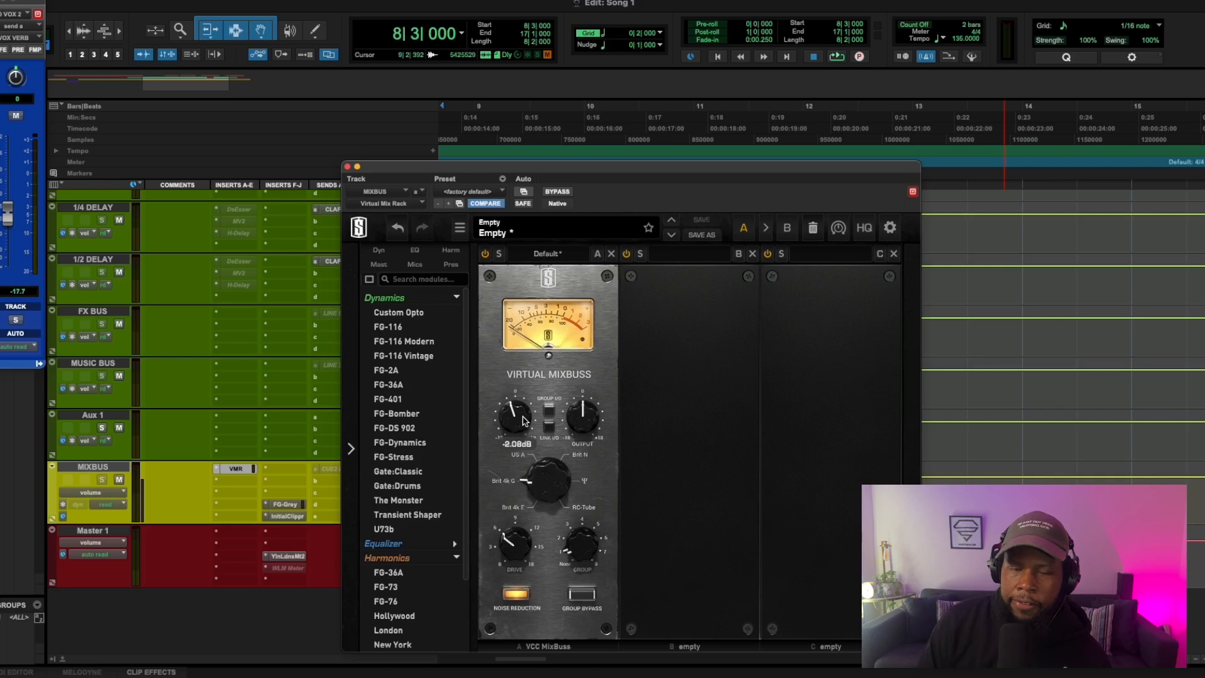
{"action": "key", "text": "space"}
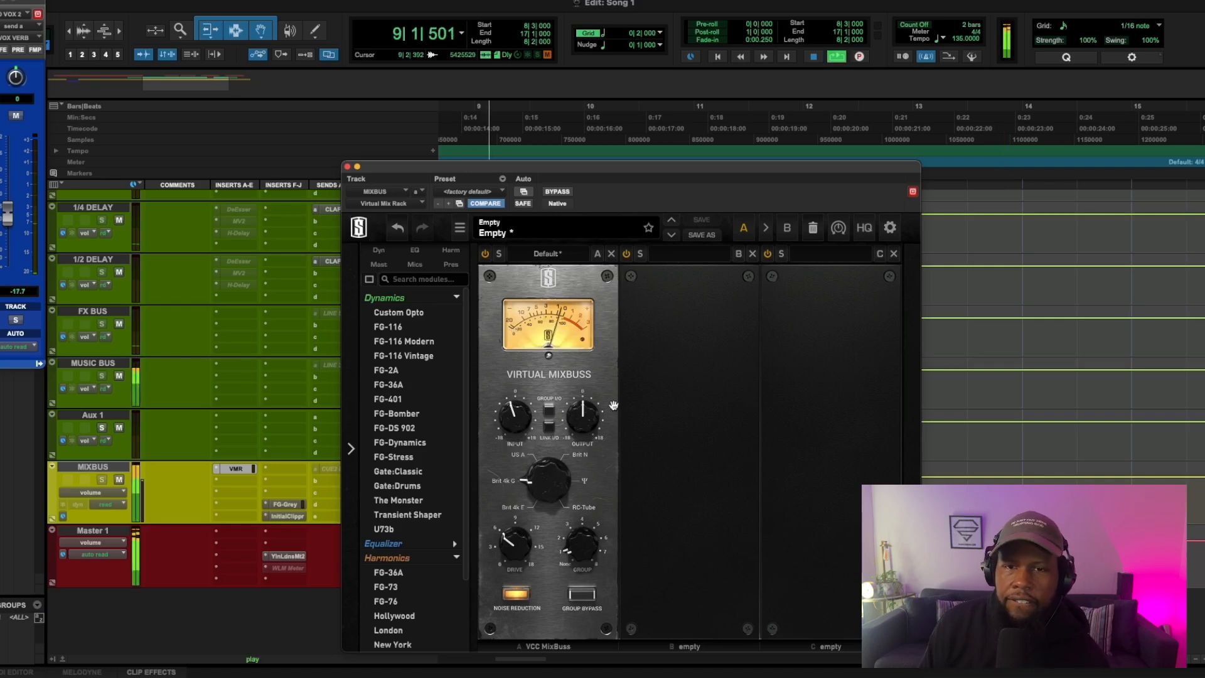
{"action": "left_click", "coordinate": [347, 167]}
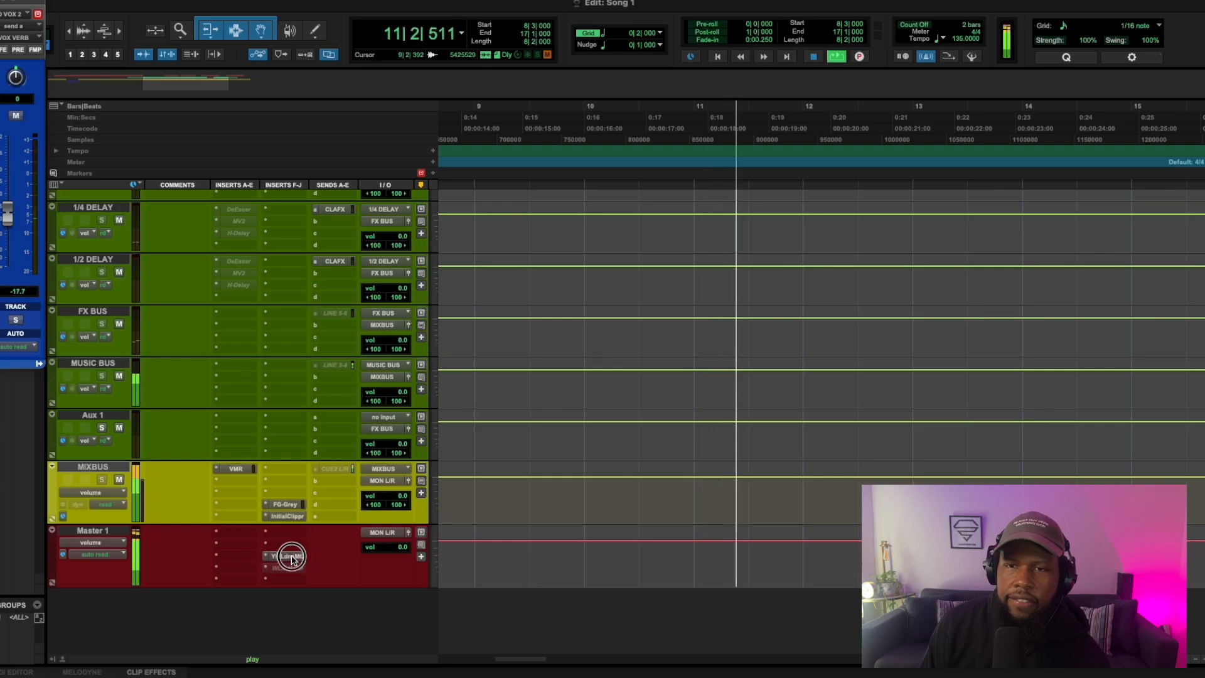
{"action": "left_click", "coordinate": [291, 557]}
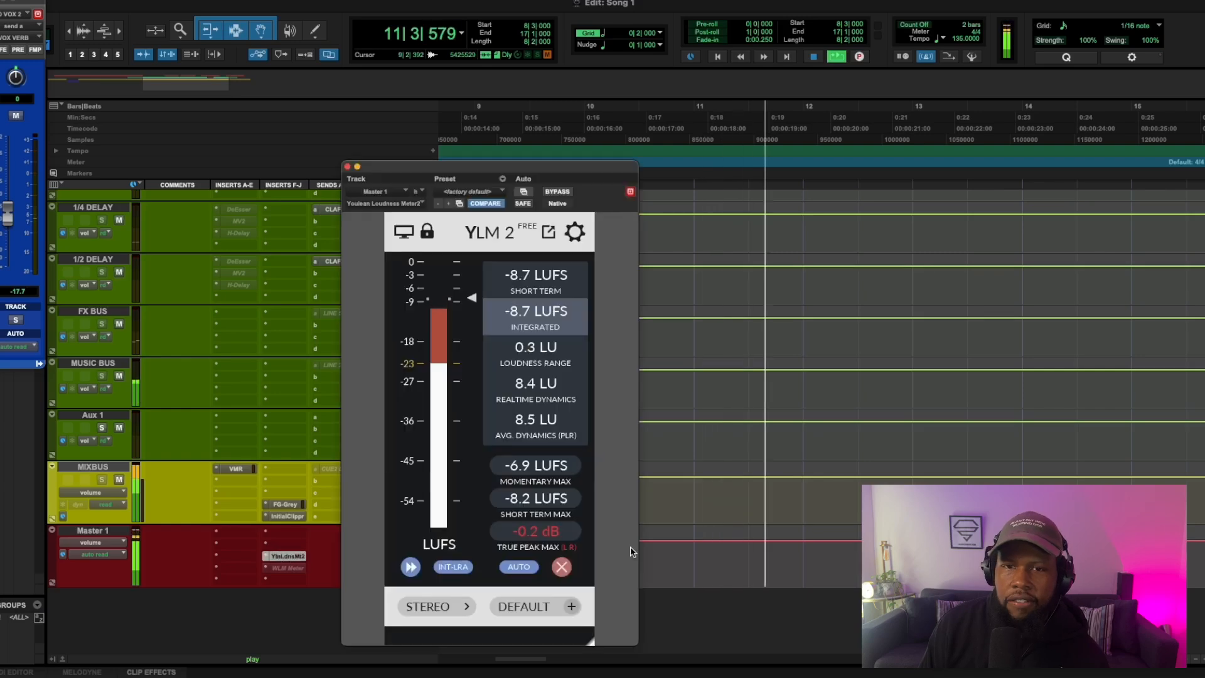
{"action": "left_click", "coordinate": [349, 166]}
Step: Move the Inf EQ on LD BUS to insert slot G, after the CLA-76
{"action": "scroll", "coordinate": [301, 418], "scroll_direction": "up", "scroll_amount": 15}
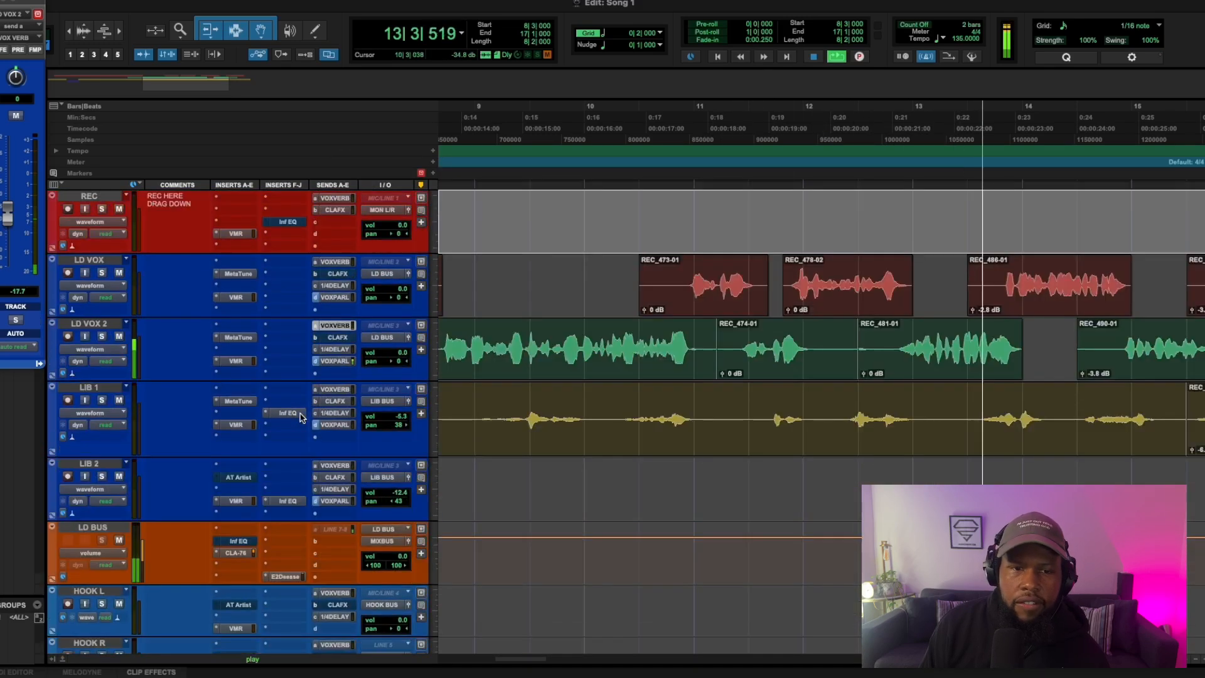
{"action": "scroll", "coordinate": [248, 472], "scroll_direction": "down", "scroll_amount": 1}
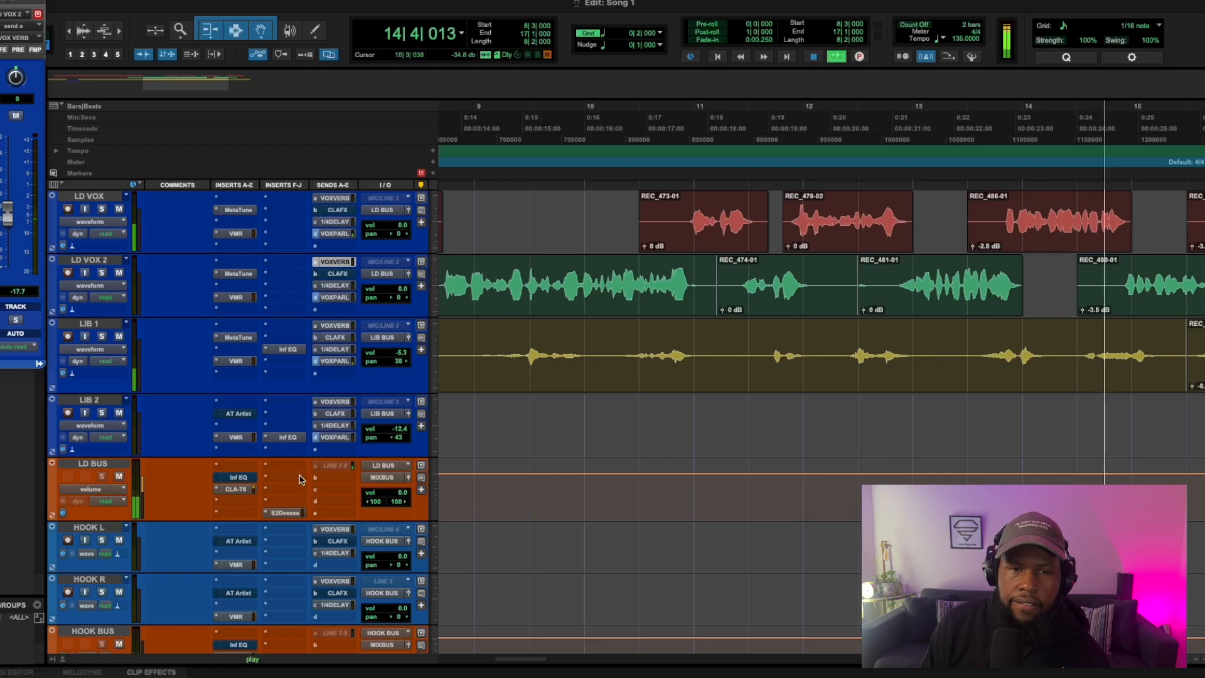
{"action": "left_click_drag", "start_coordinate": [242, 479], "coordinate": [290, 480]}
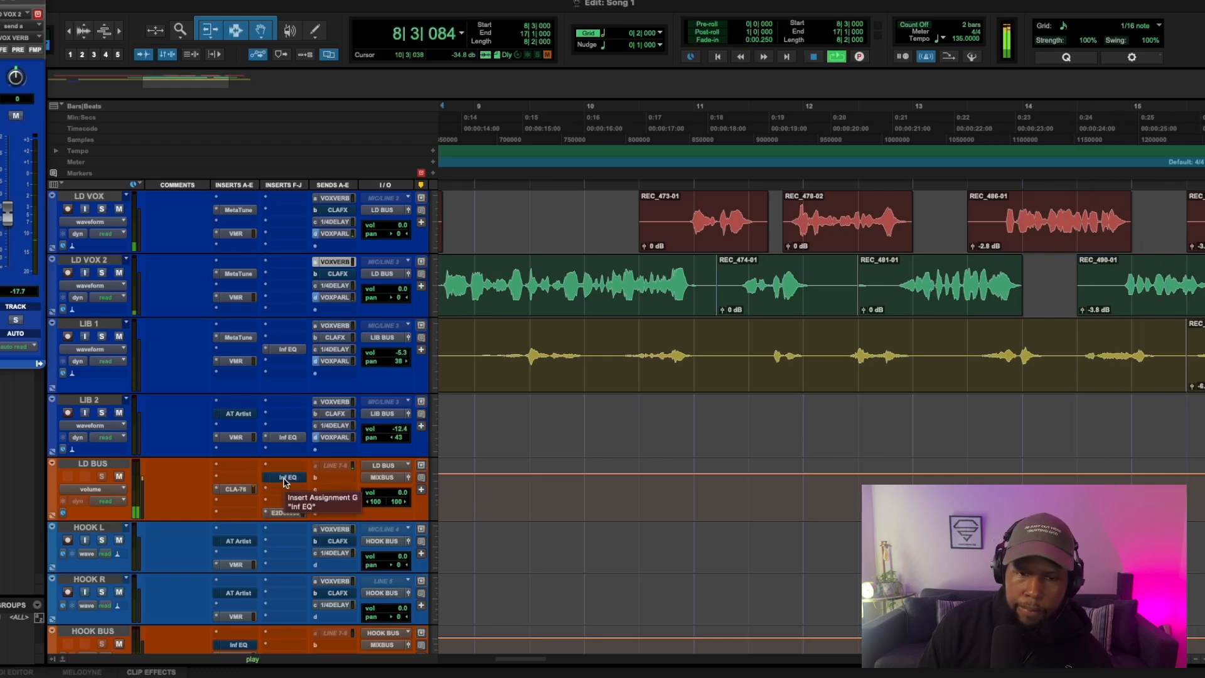
Step: Stop playback, take the Inf EQ on LD BUS out of bypass and switch it to its B setting
{"action": "key", "text": "space"}
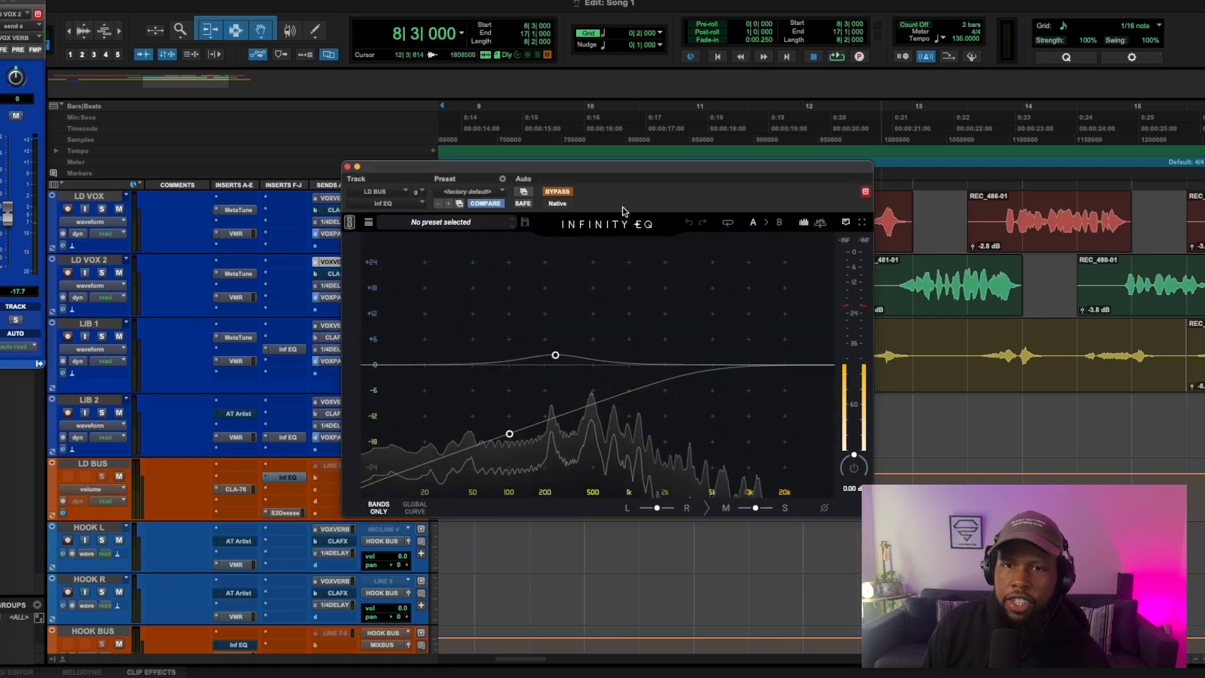
{"action": "left_click", "coordinate": [558, 192]}
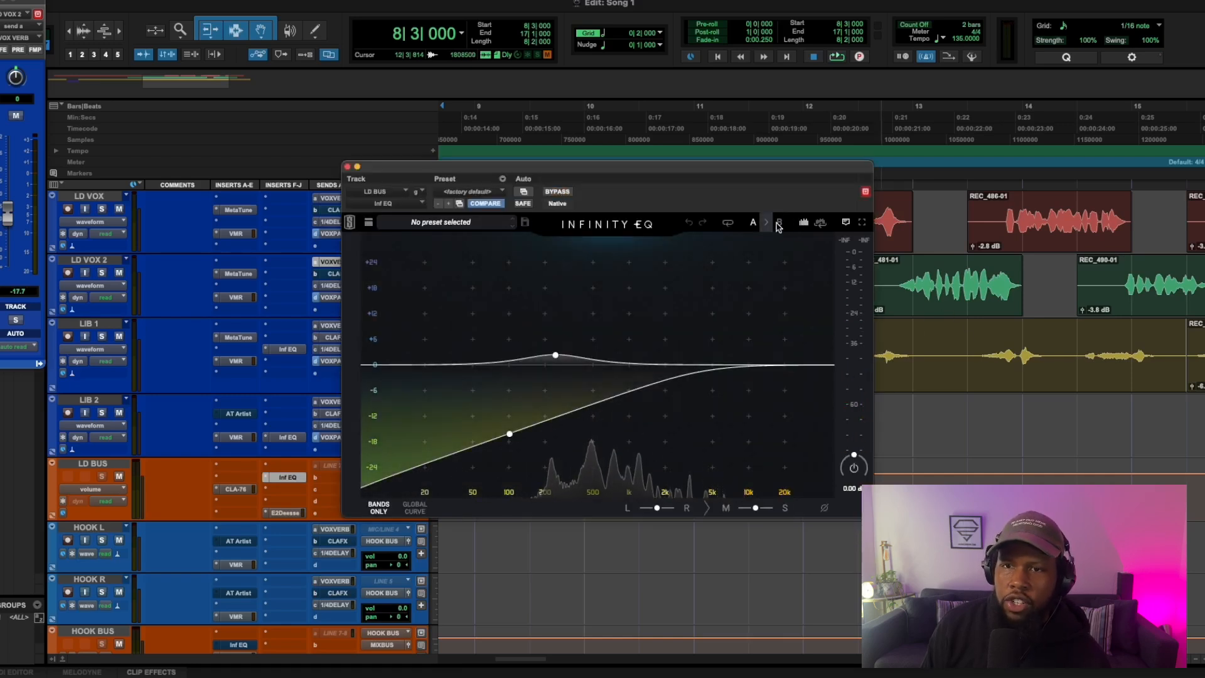
{"action": "left_click", "coordinate": [781, 223]}
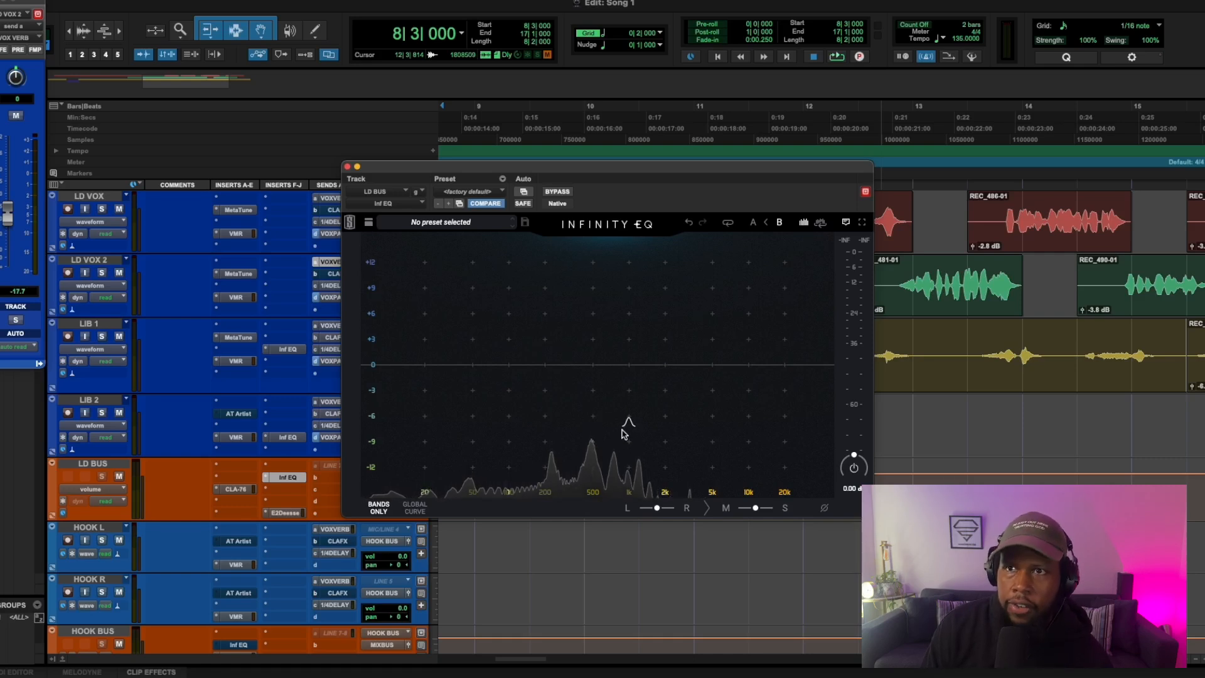
Step: Add a bell cut of -2.74 dB at 4.30 kHz in the LD BUS Inf EQ while soloing the band during playback
{"action": "key", "text": "space"}
{"action": "left_click_drag", "start_coordinate": [624, 433], "coordinate": [634, 406]}
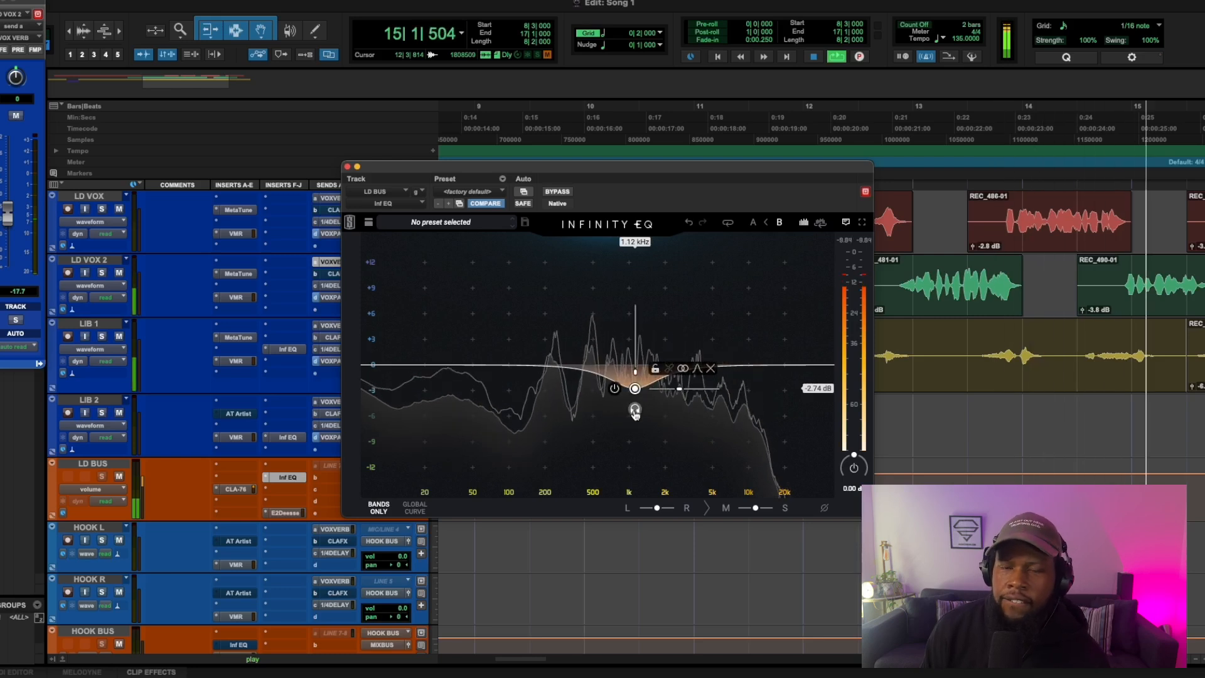
{"action": "left_click_drag", "start_coordinate": [636, 411], "coordinate": [705, 411]}
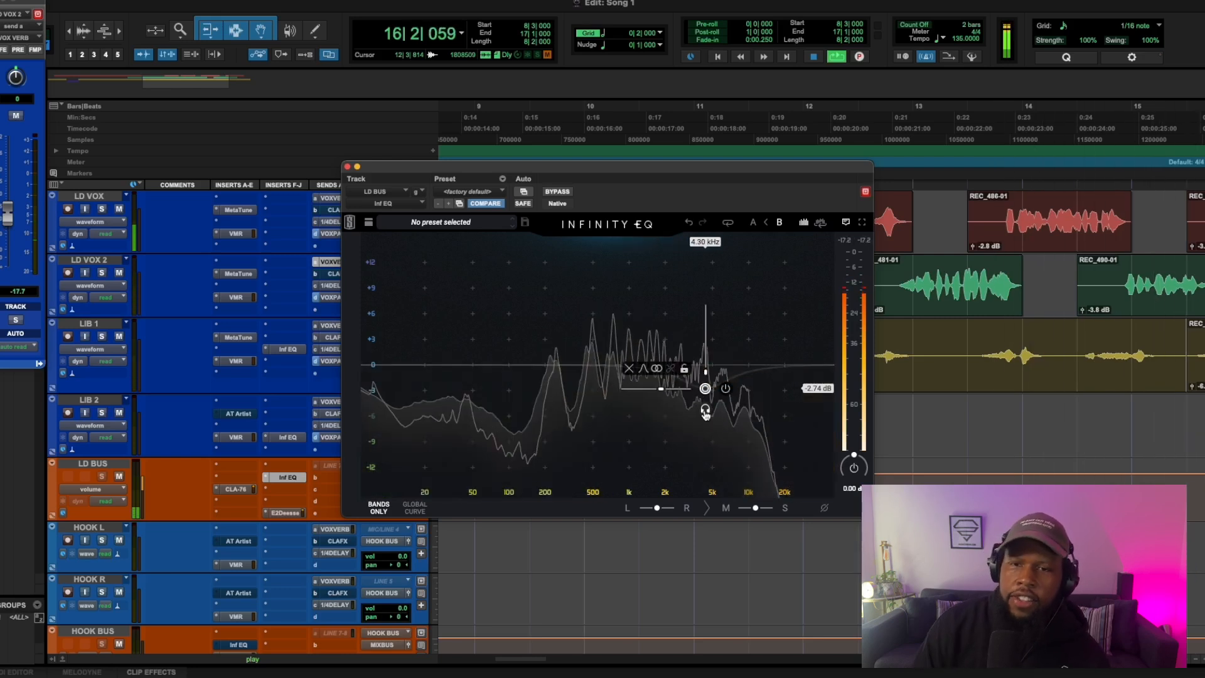
{"action": "key", "text": "space"}
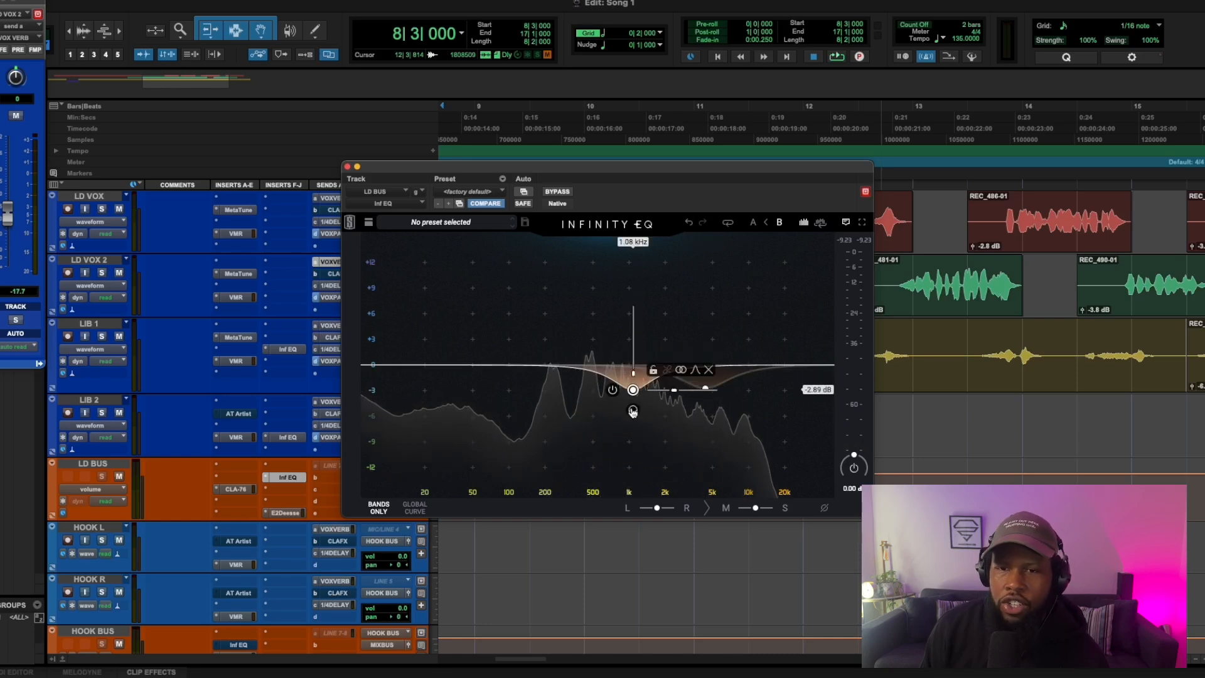
Step: Add cuts of -2.89 dB at 666 Hz and -3.82 dB at 240 Hz, raise the EQ output to about +2.43 dB, and close the plug-in
{"action": "left_click_drag", "start_coordinate": [633, 412], "coordinate": [608, 412]}
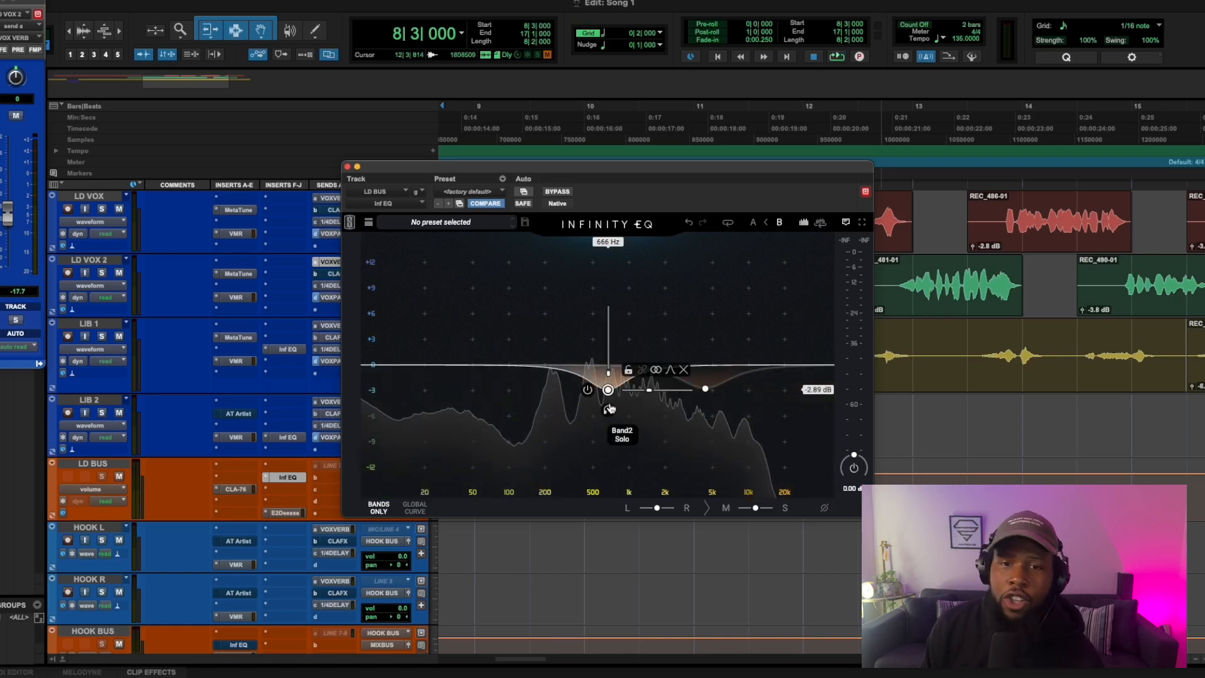
{"action": "left_click_drag", "start_coordinate": [554, 375], "coordinate": [618, 398]}
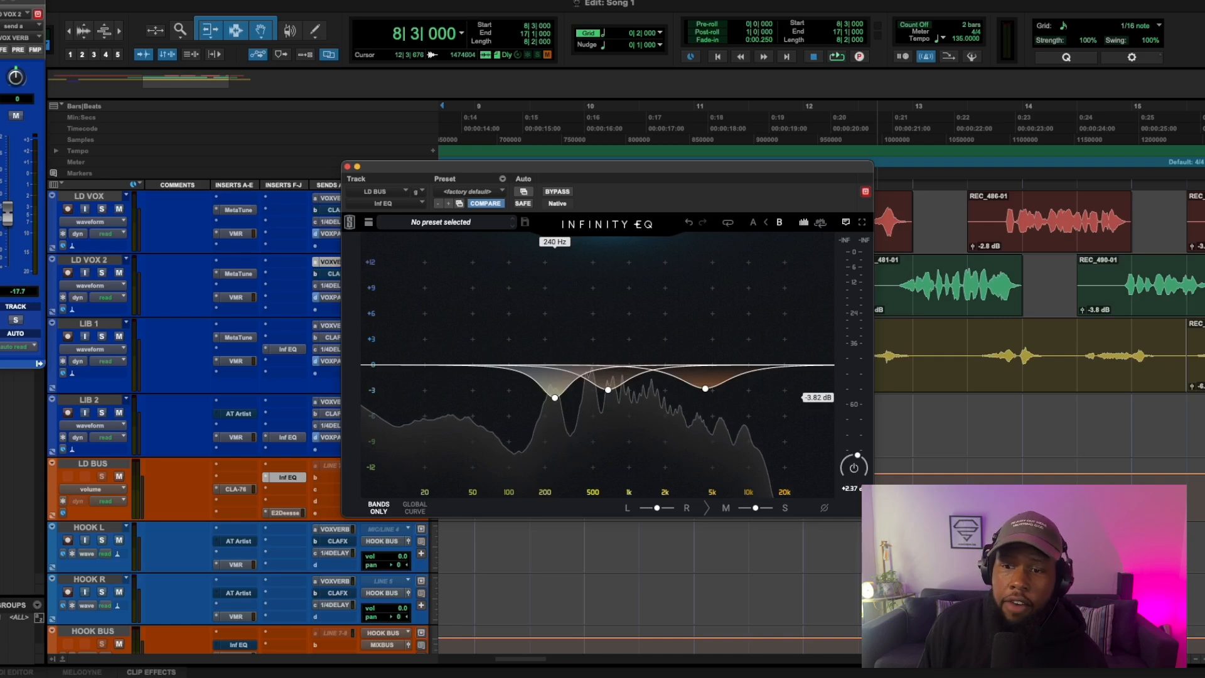
{"action": "key", "text": "space"}
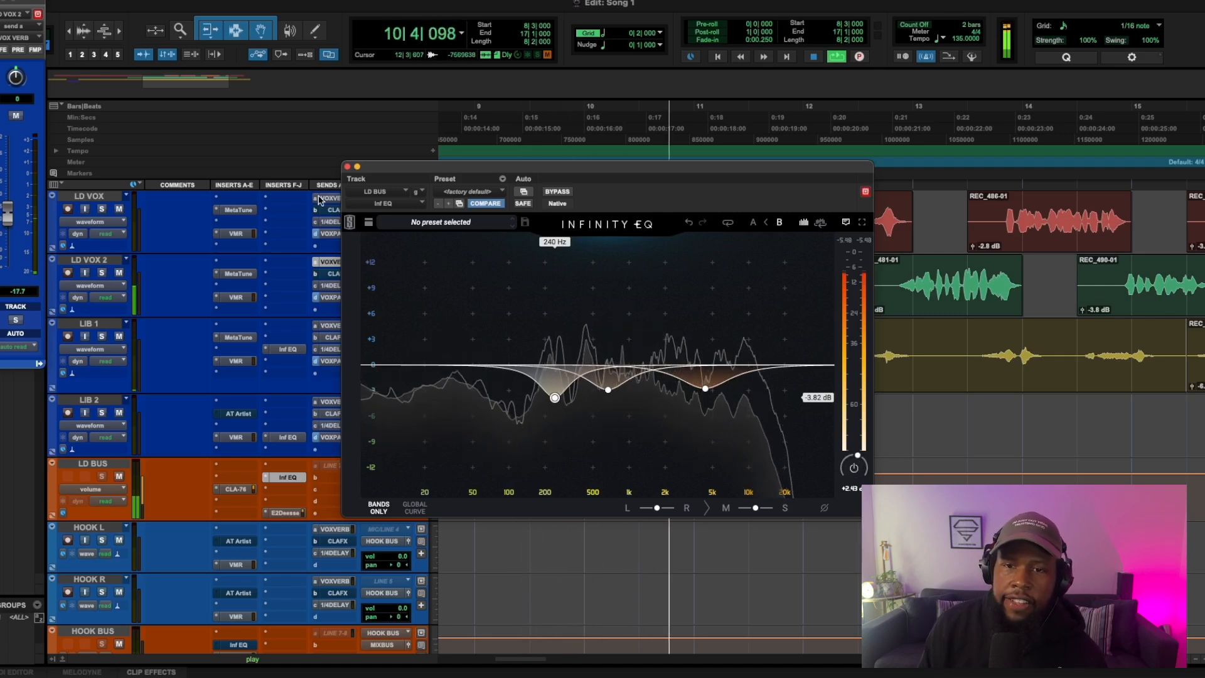
{"action": "left_click", "coordinate": [347, 166]}
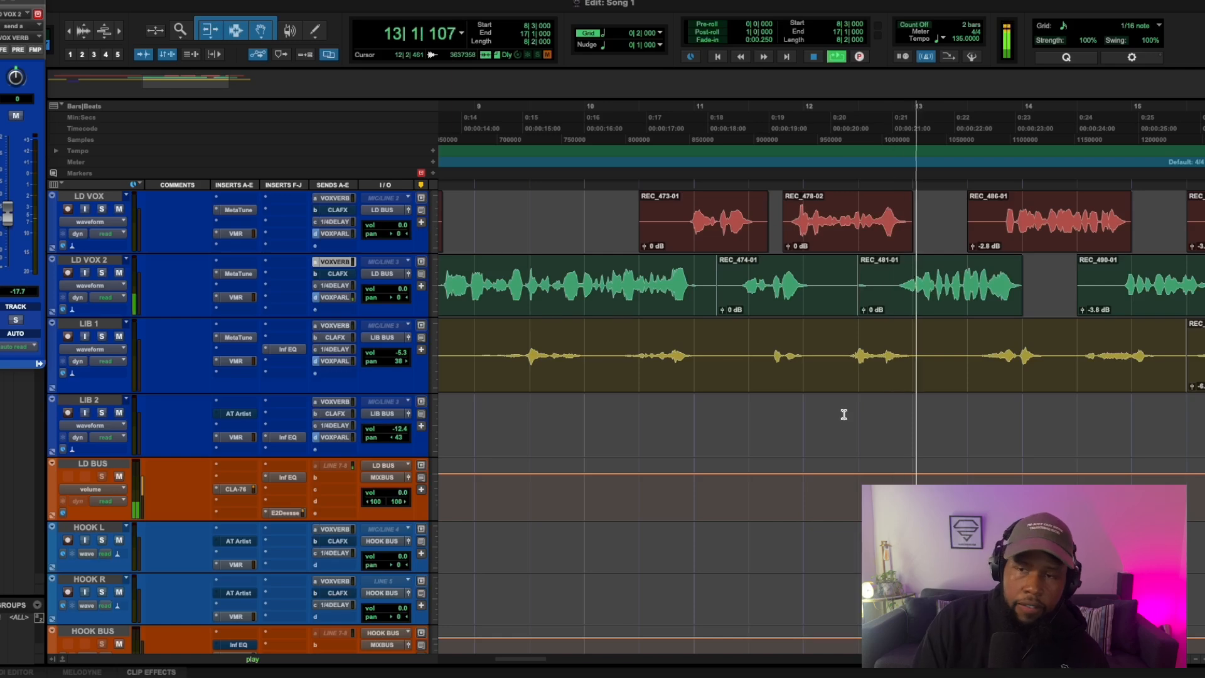
Step: Place the playback start point at bar 6 and stop playback
{"action": "key", "text": "r"}
{"action": "key", "text": "r"}
{"action": "scroll", "coordinate": [843, 414], "scroll_direction": "up", "scroll_amount": 3}
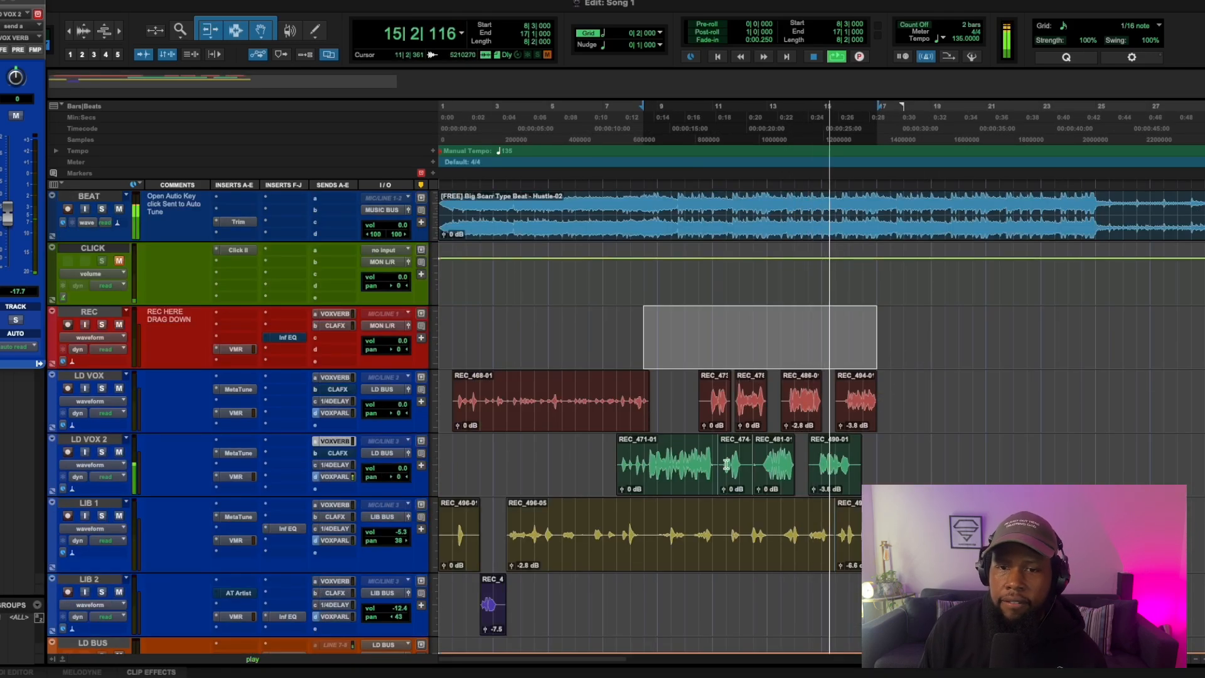
{"action": "left_click", "coordinate": [574, 444]}
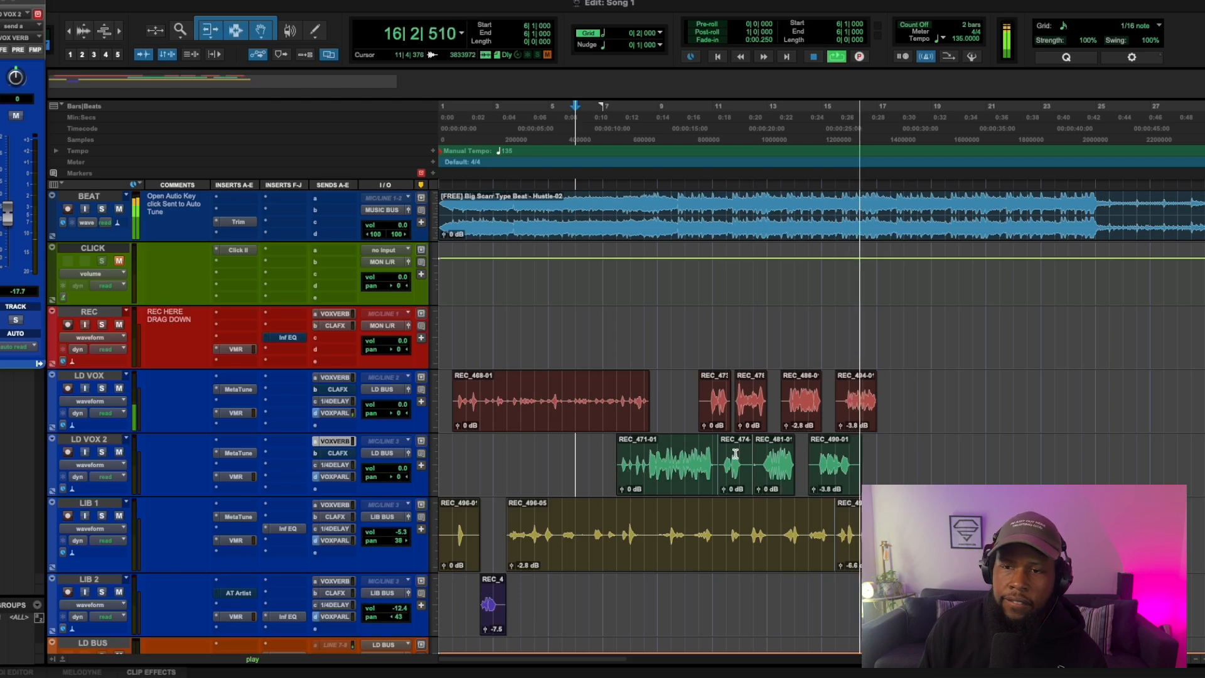
{"action": "key", "text": "space"}
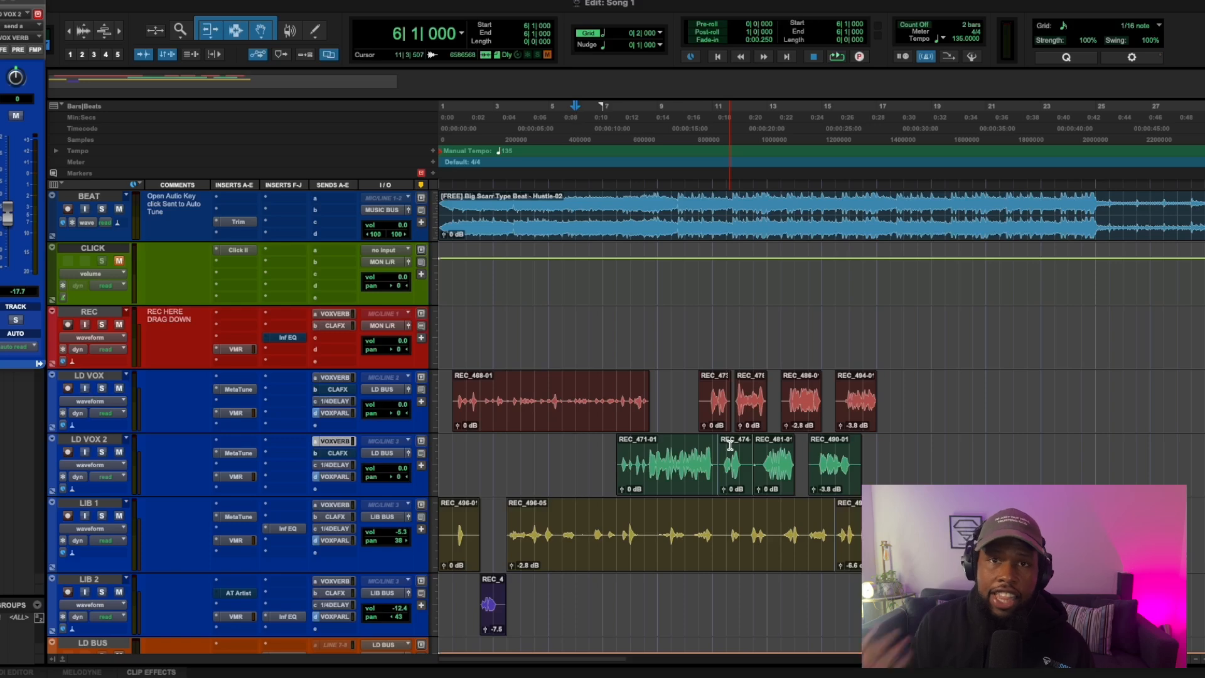
Step: Insert the FG-Grey bus compressor on LD BUS in insert slot H, after the Inf EQ
{"action": "scroll", "coordinate": [558, 471], "scroll_direction": "down", "scroll_amount": 5}
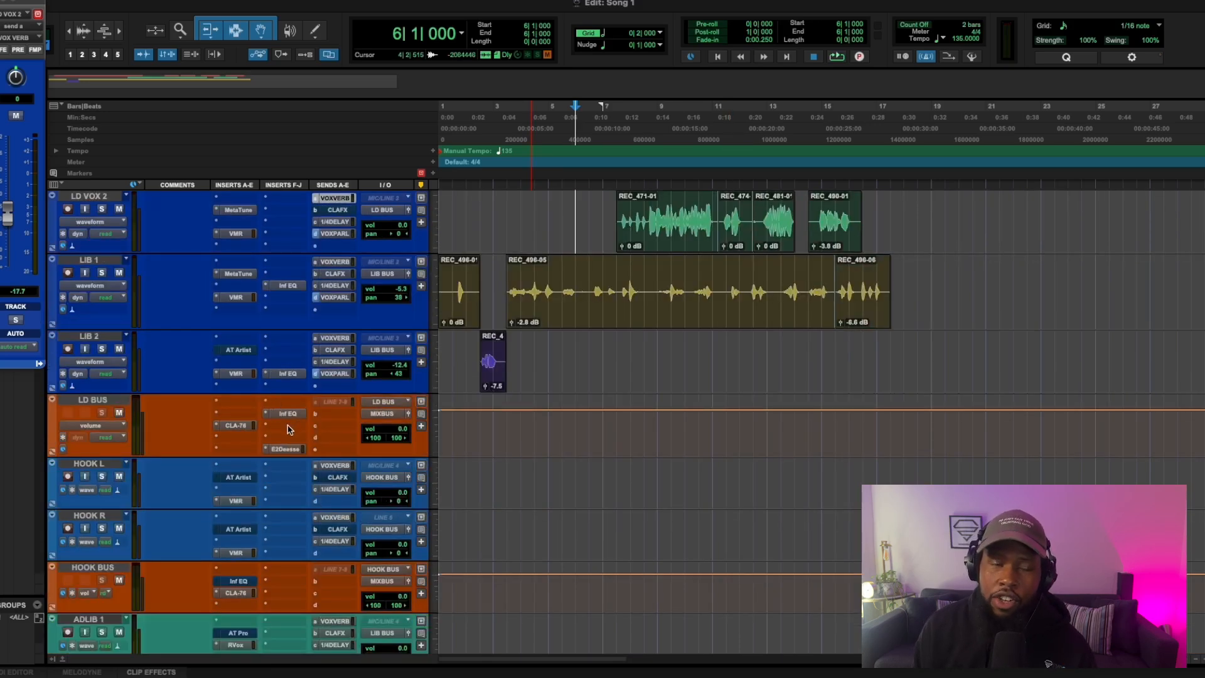
{"action": "left_click", "coordinate": [289, 430]}
{"action": "left_click", "coordinate": [308, 403]}
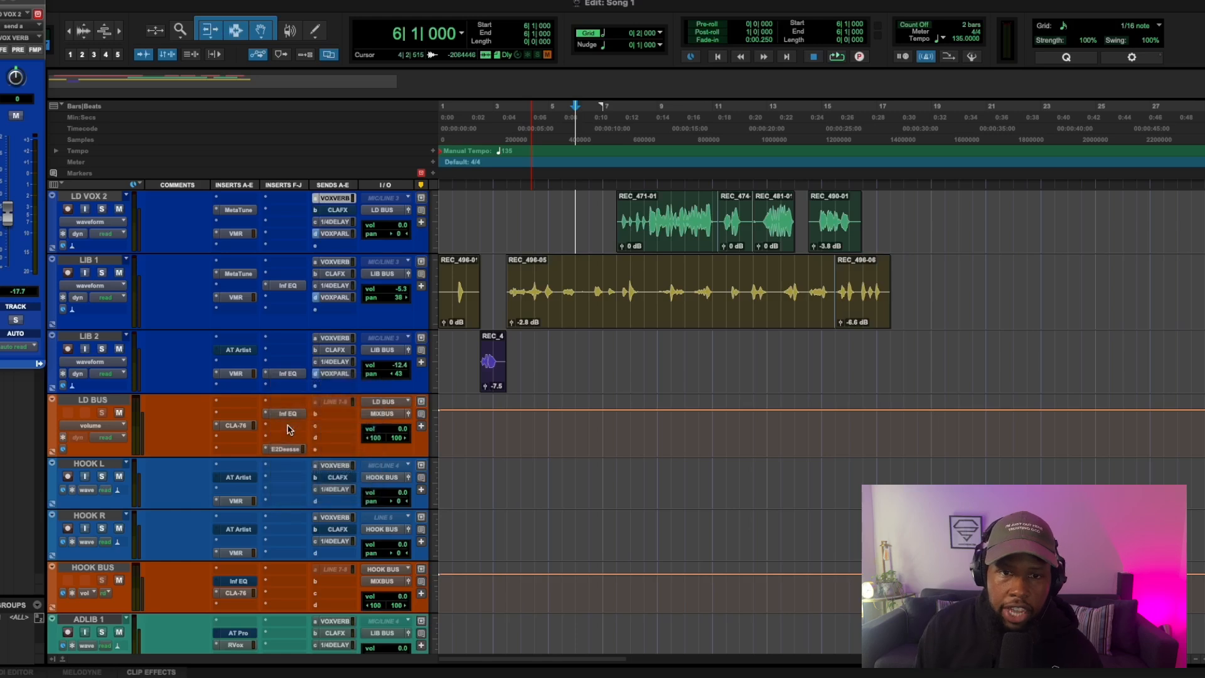
{"action": "type", "text": "fg"}
{"action": "left_click", "coordinate": [372, 487]}
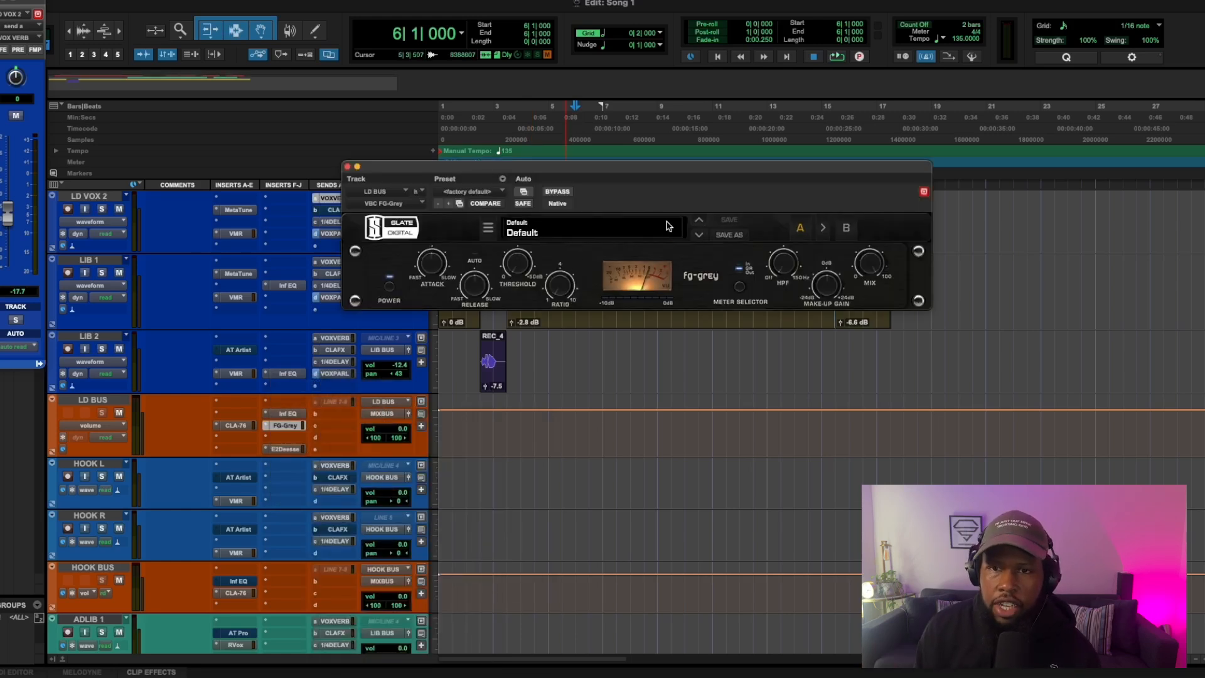
Step: Load the Default user preset from the VVS folder in the LD BUS FG-Grey
{"action": "left_click", "coordinate": [668, 227]}
{"action": "mouse_move", "coordinate": [604, 281]}
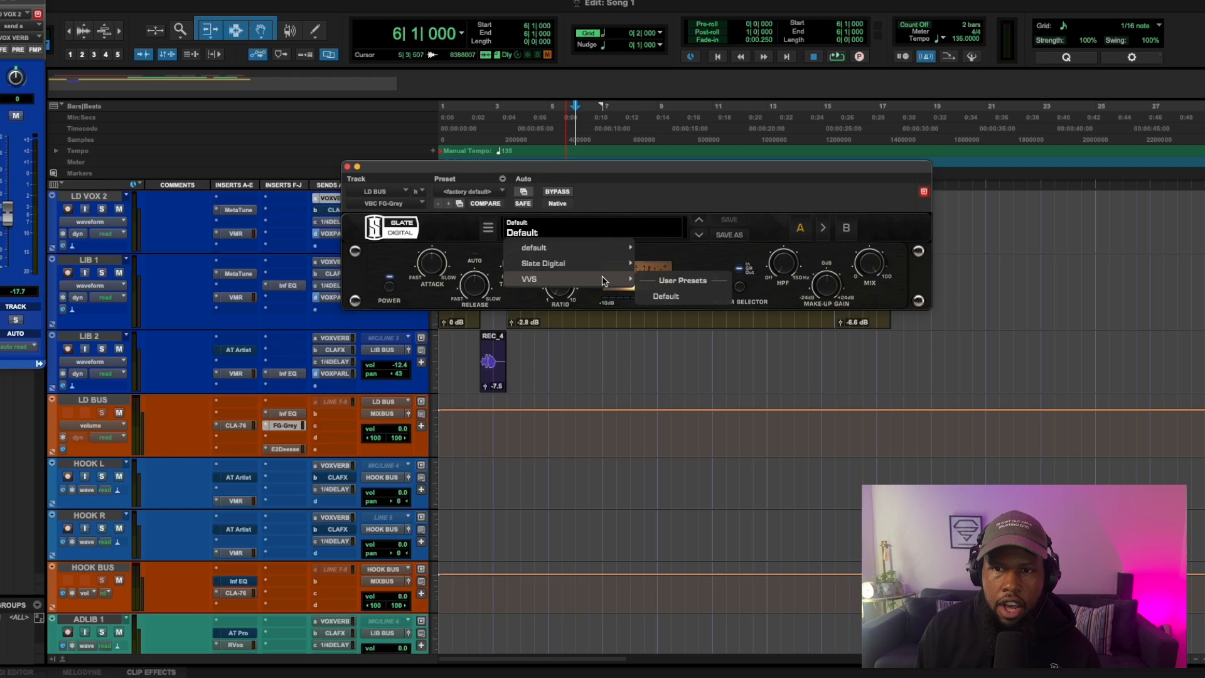
{"action": "left_click", "coordinate": [657, 297]}
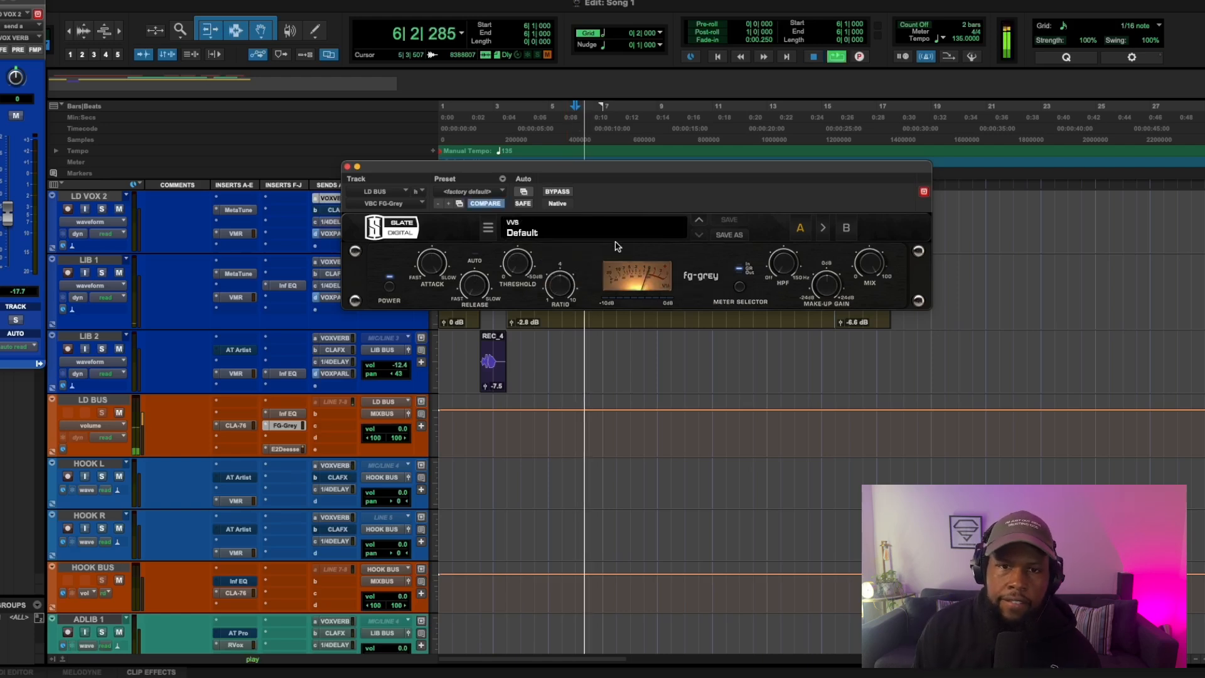
Step: Set the FG-Grey threshold on LD BUS to about -12.7 dB and fine-tune its make-up gain during playback
{"action": "left_click_drag", "start_coordinate": [476, 293], "coordinate": [431, 308]}
{"action": "left_click_drag", "start_coordinate": [519, 264], "coordinate": [512, 214]}
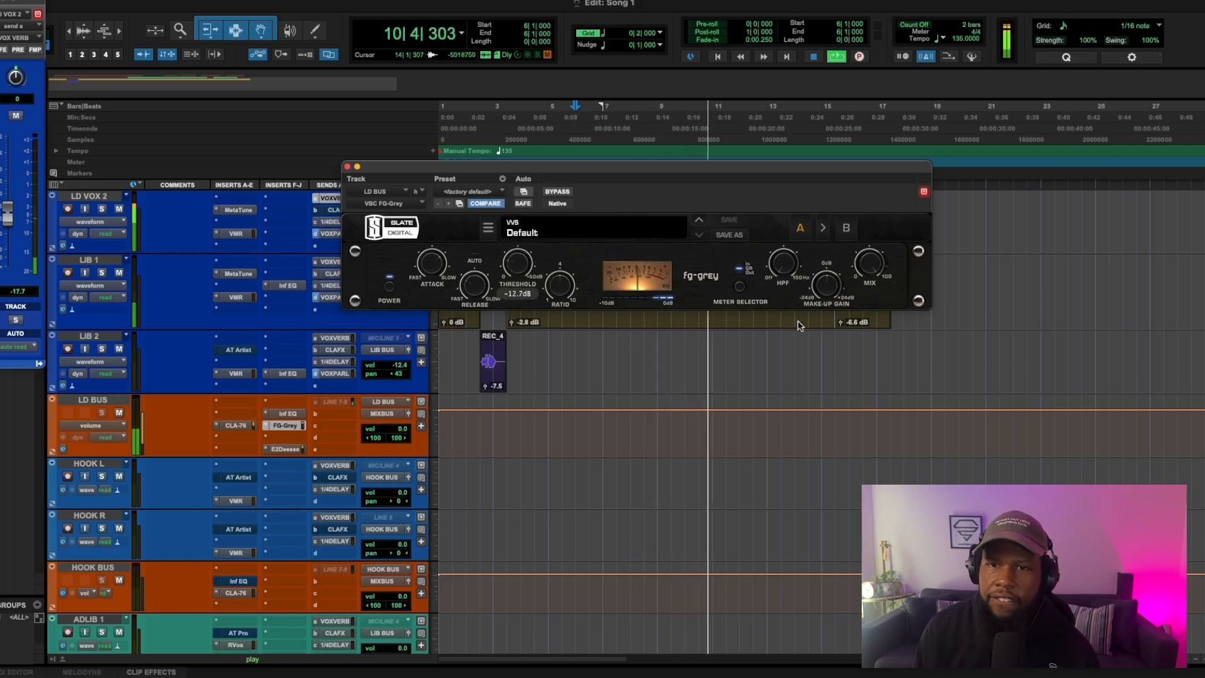
{"action": "left_click_drag", "start_coordinate": [832, 288], "coordinate": [832, 284]}
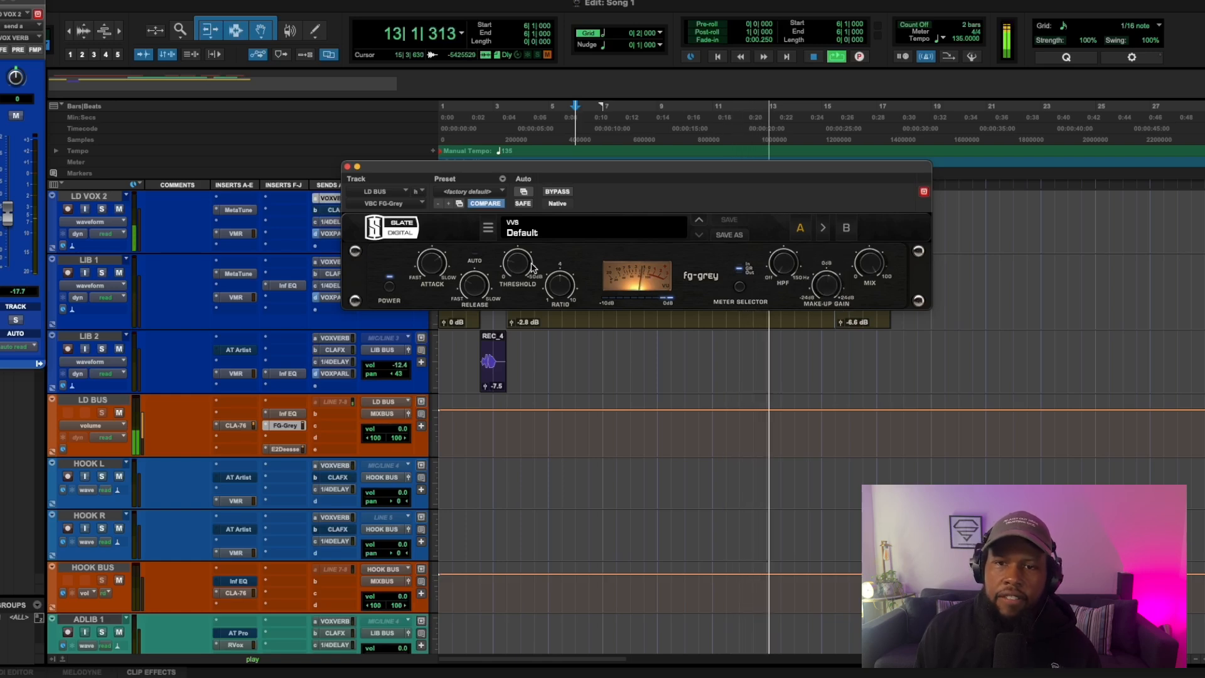